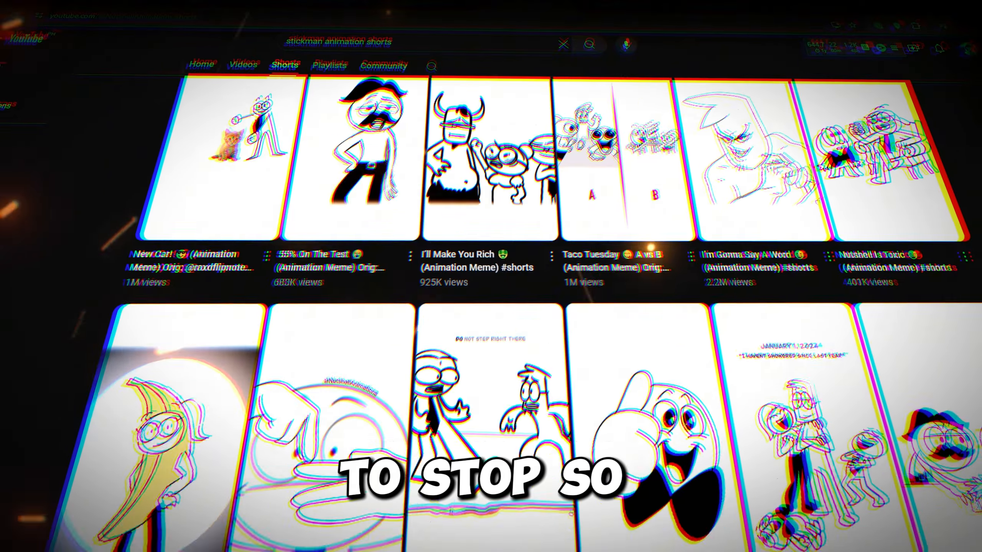
scroll(503, 309, "down", 15)
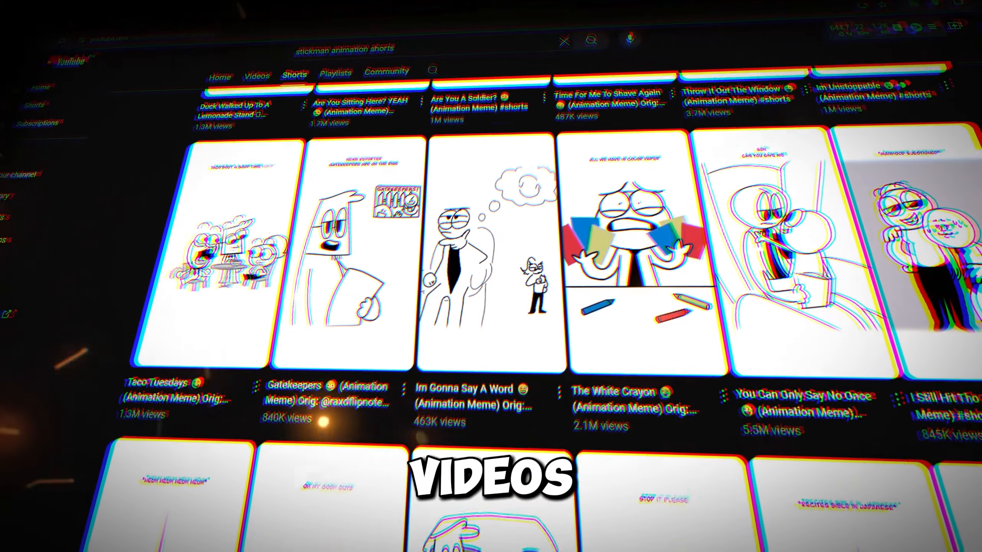
scroll(503, 310, "down", 10)
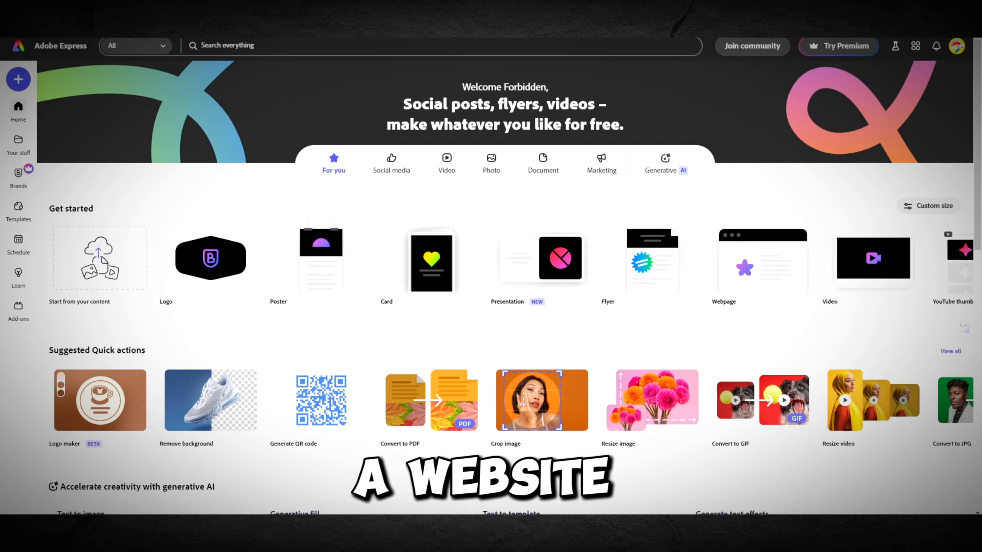
Switch to Adobe Express and open the Animate characters quick action
left_click(18, 79)
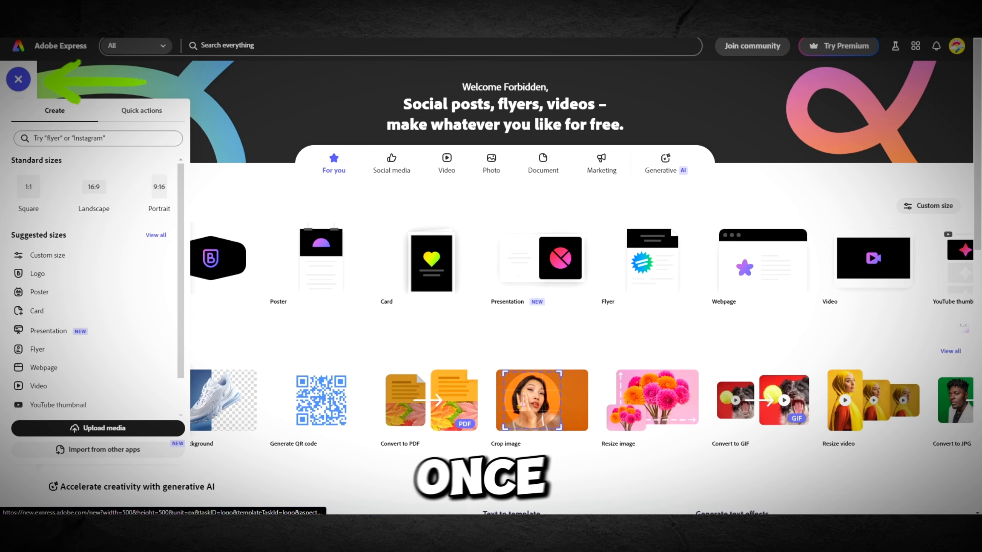
left_click(141, 110)
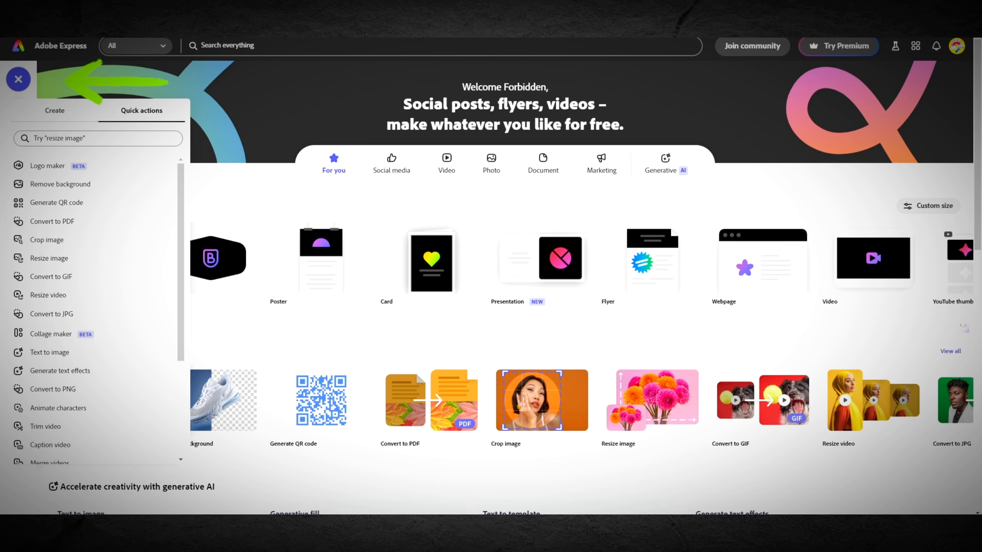
scroll(96, 309, "down", 10)
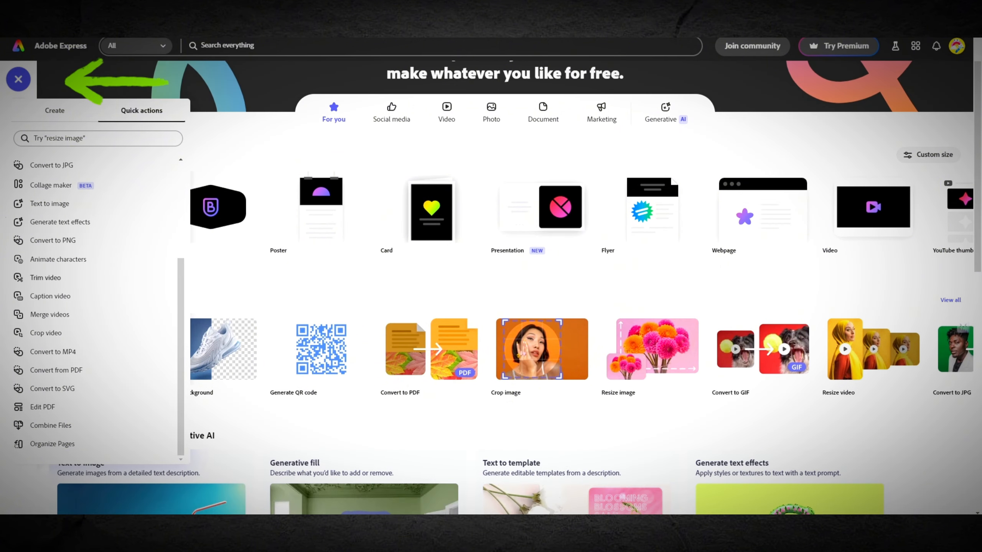
left_click(57, 260)
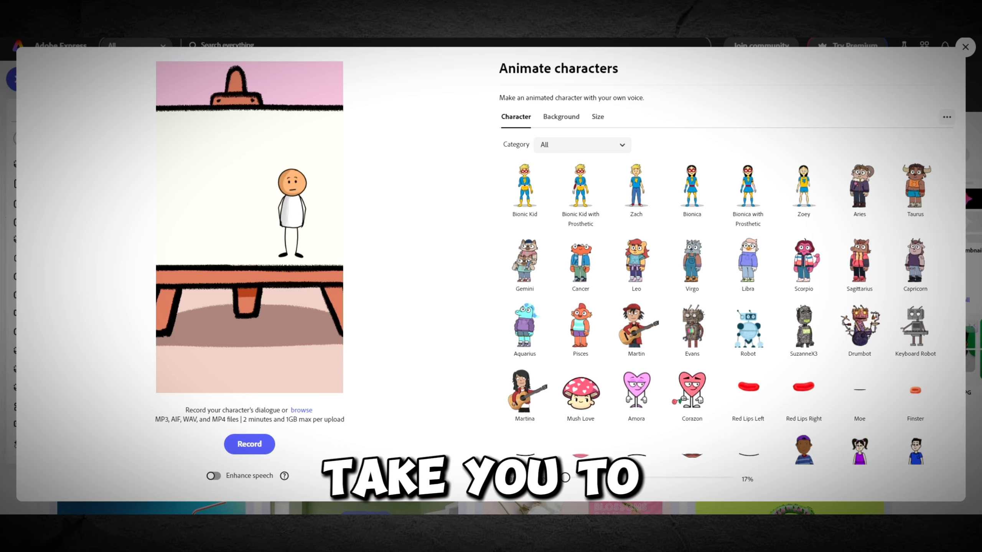
Try the Emerson character in the scene and scale it to 68%
scroll(636, 263, "down", 15)
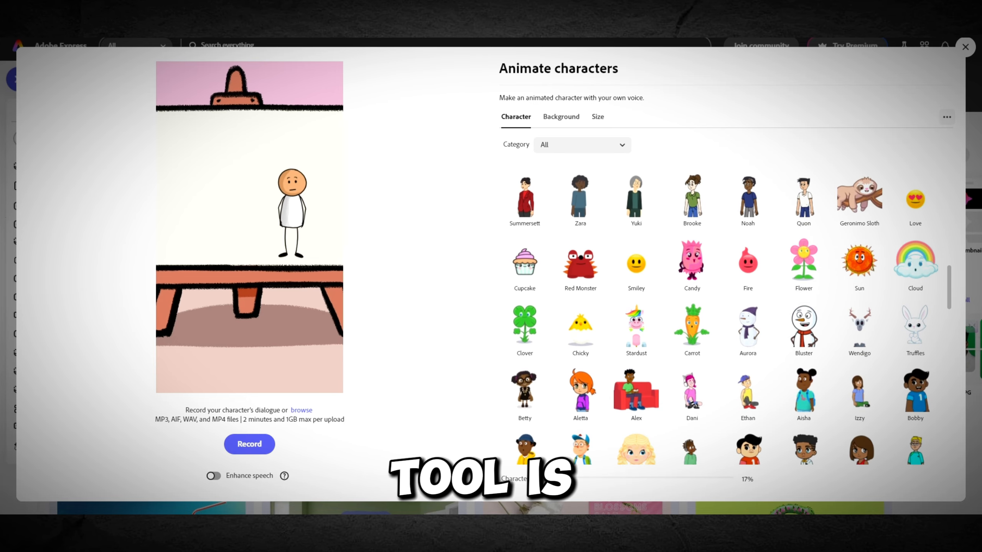
scroll(727, 313, "down", 15)
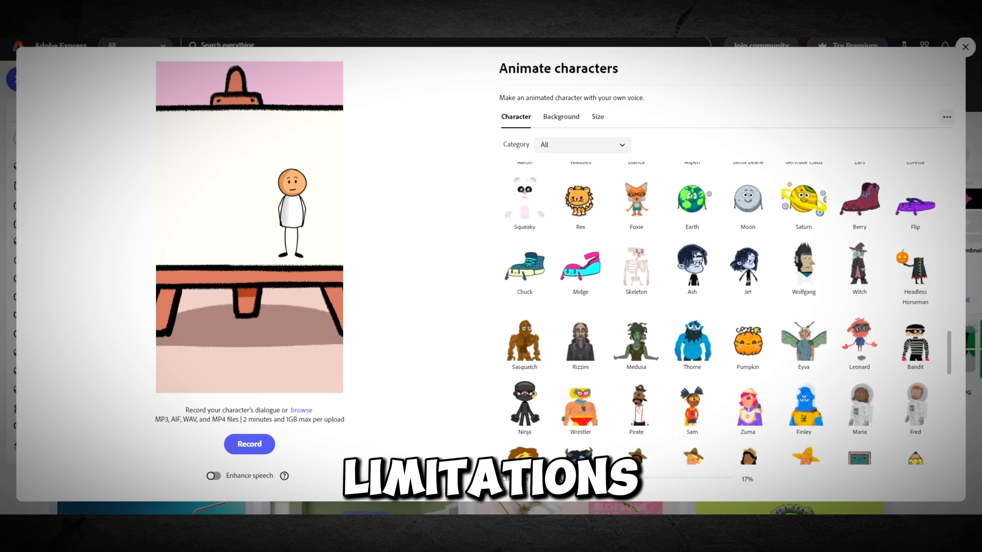
scroll(636, 335, "down", 5)
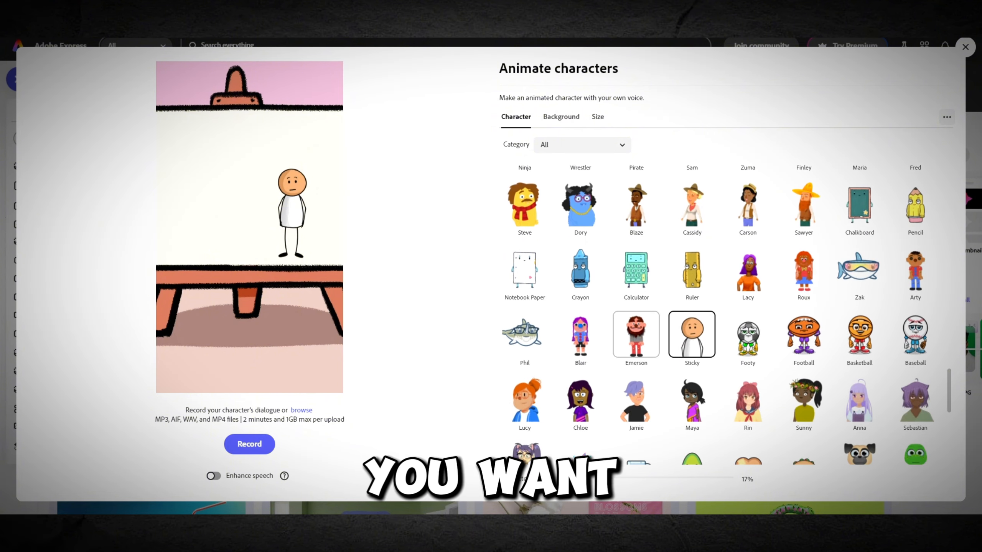
left_click(636, 334)
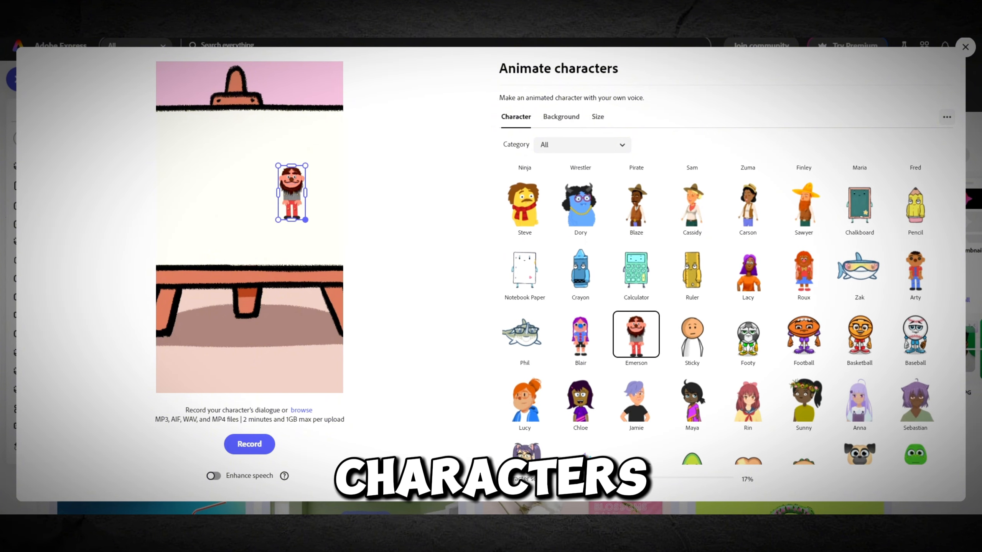
left_click_drag(580, 478, 609, 478)
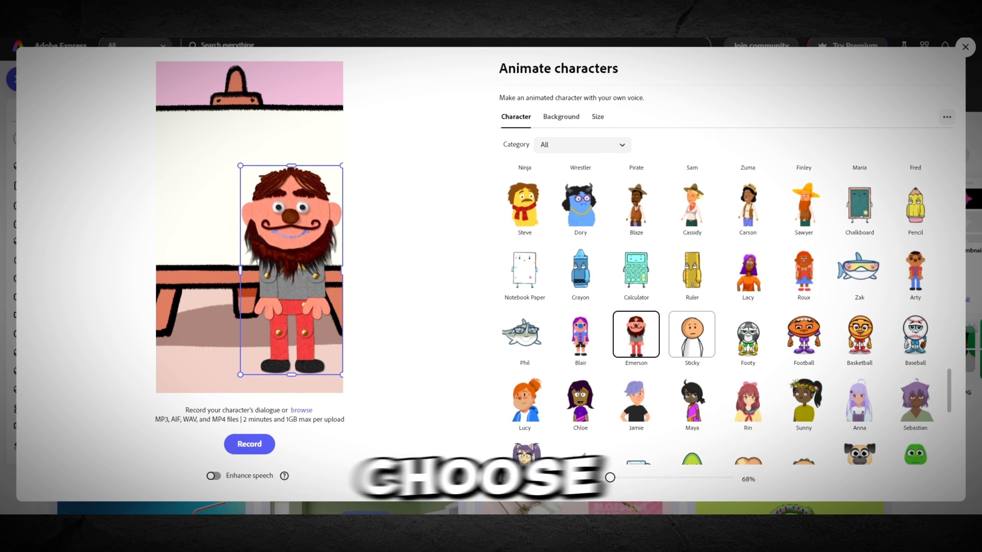
Choose the Sticky character and resize and reposition it so its whole body fits inside the frame
left_click(692, 335)
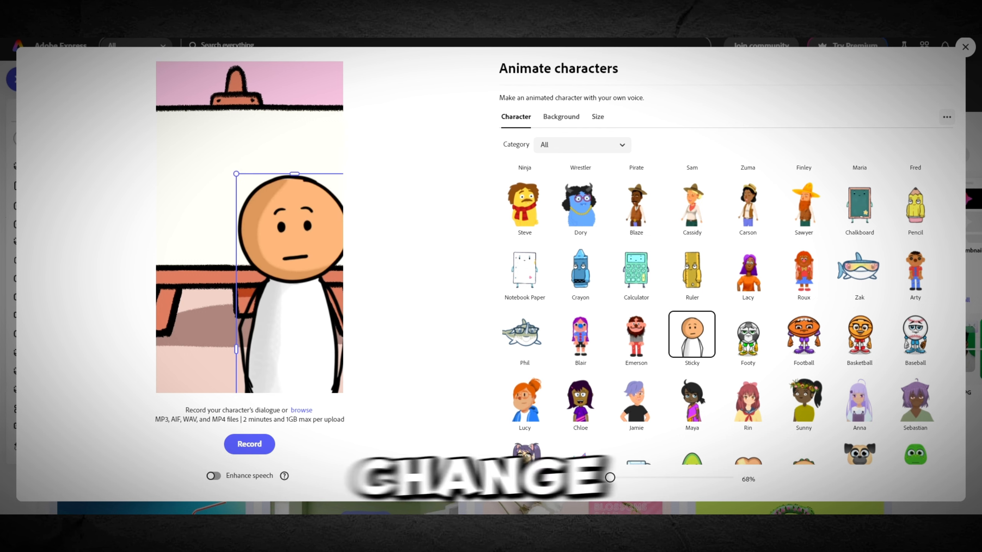
left_click_drag(308, 110, 286, 180)
left_click_drag(247, 267, 292, 190)
left_click_drag(330, 104, 312, 156)
left_click_drag(275, 267, 296, 265)
Browse the background library and try the Westerntown, Desert, Desk and Studio backgrounds behind the stick figure
left_click(561, 117)
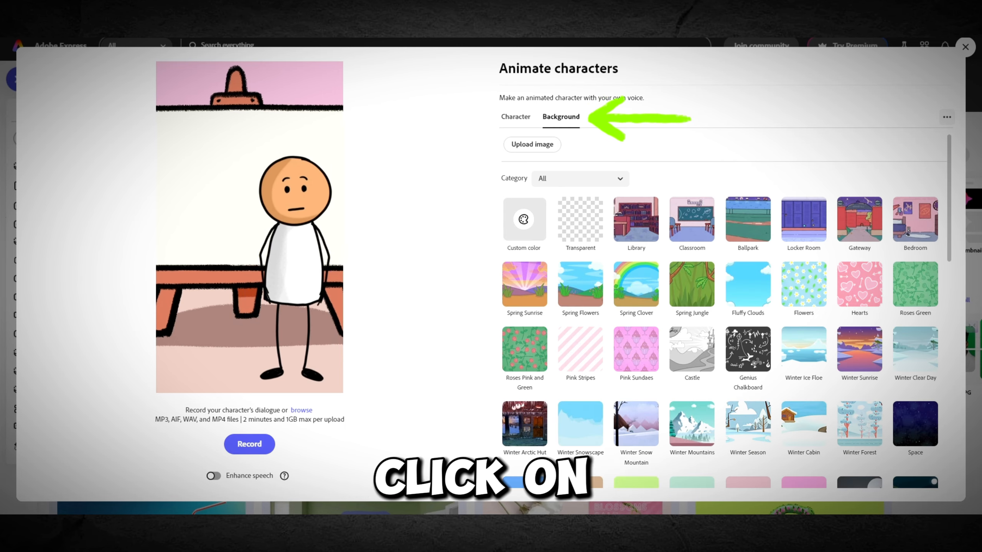
scroll(720, 301, "down", 2)
scroll(720, 302, "down", 10)
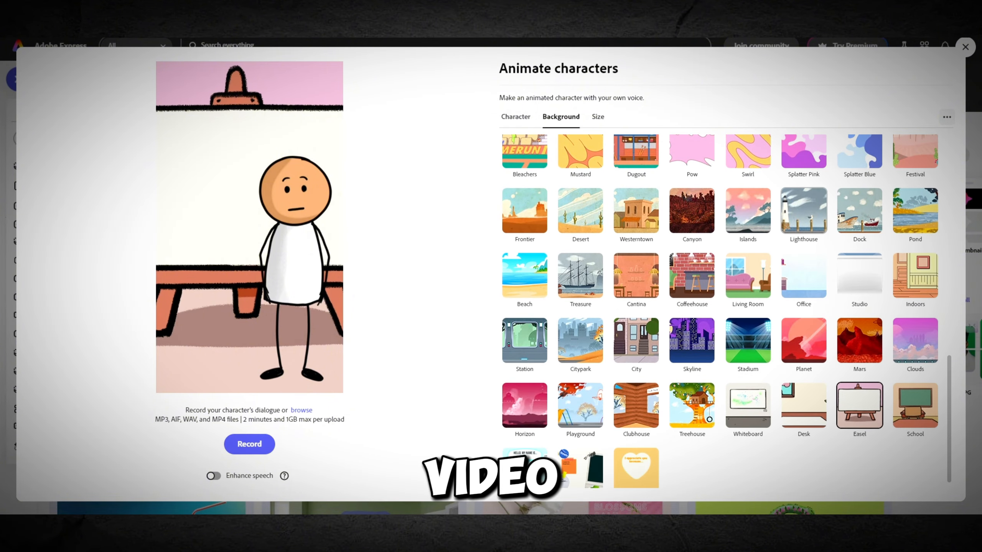
scroll(726, 310, "up", 1)
scroll(727, 311, "up", 3)
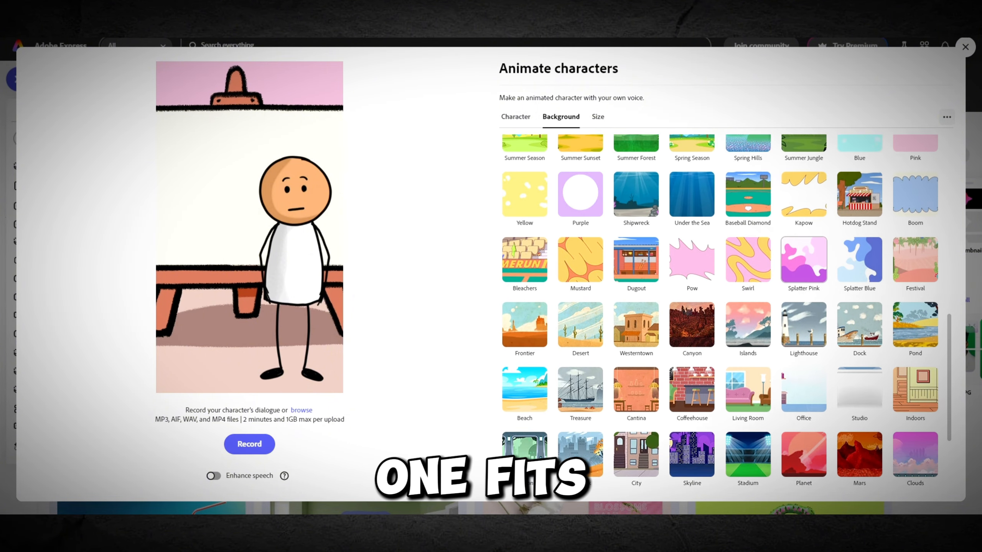
left_click(636, 364)
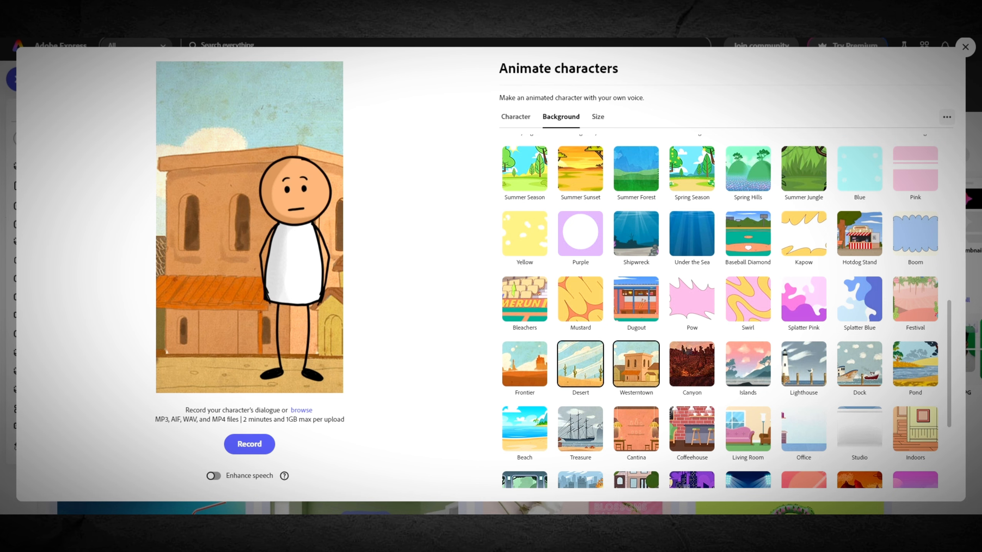
left_click(580, 363)
left_click(803, 389)
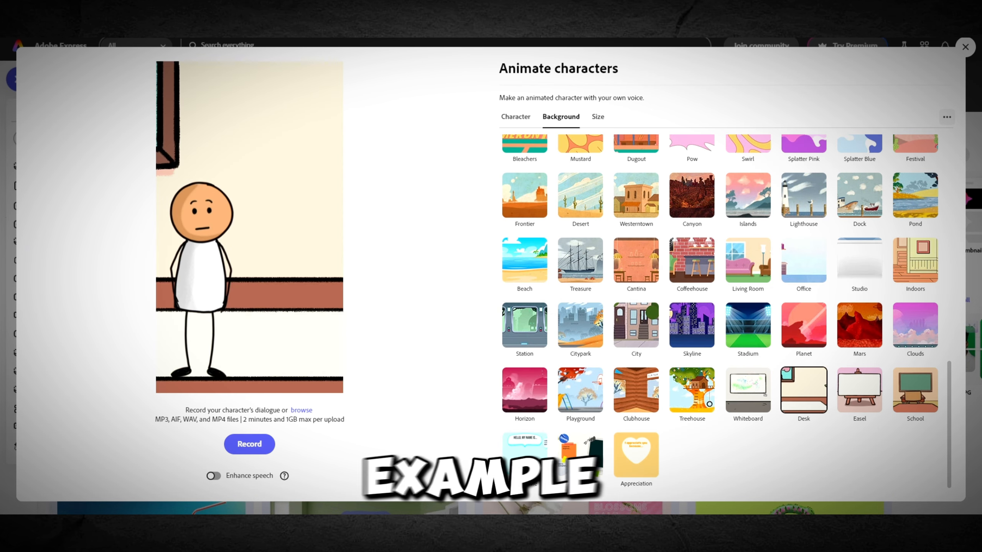
scroll(720, 311, "up", 2)
left_click(860, 362)
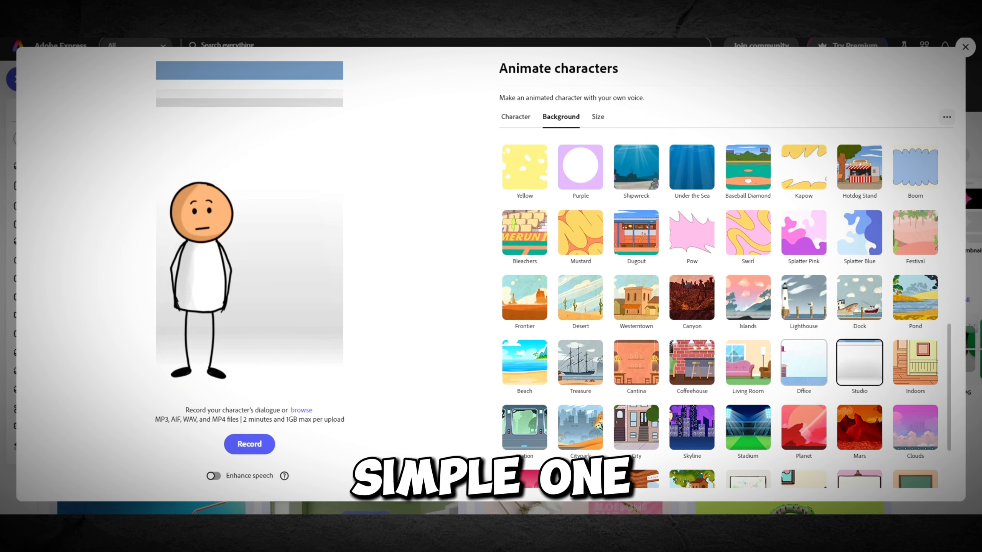
Set the scene background to Office
left_click(804, 362)
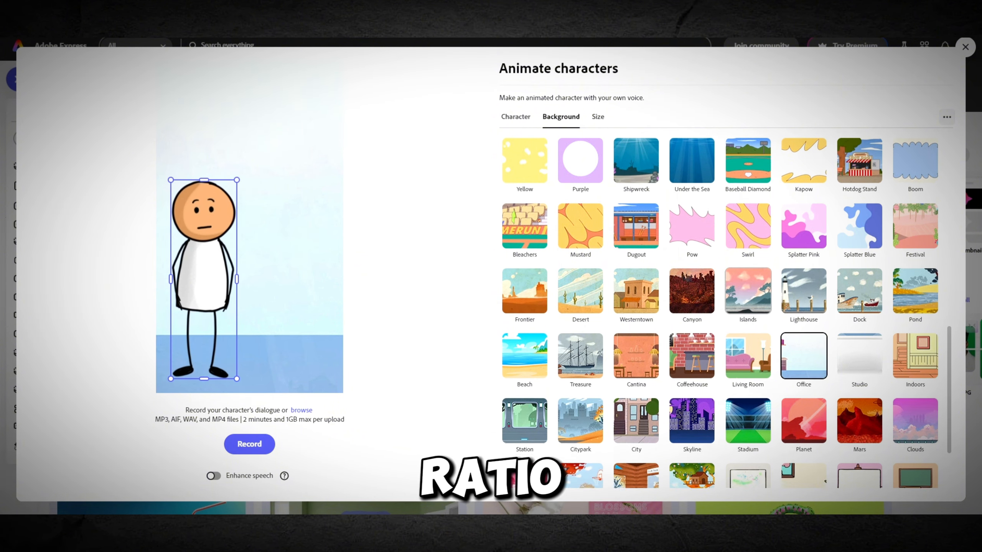
scroll(720, 314, "down", 1)
scroll(727, 292, "up", 1)
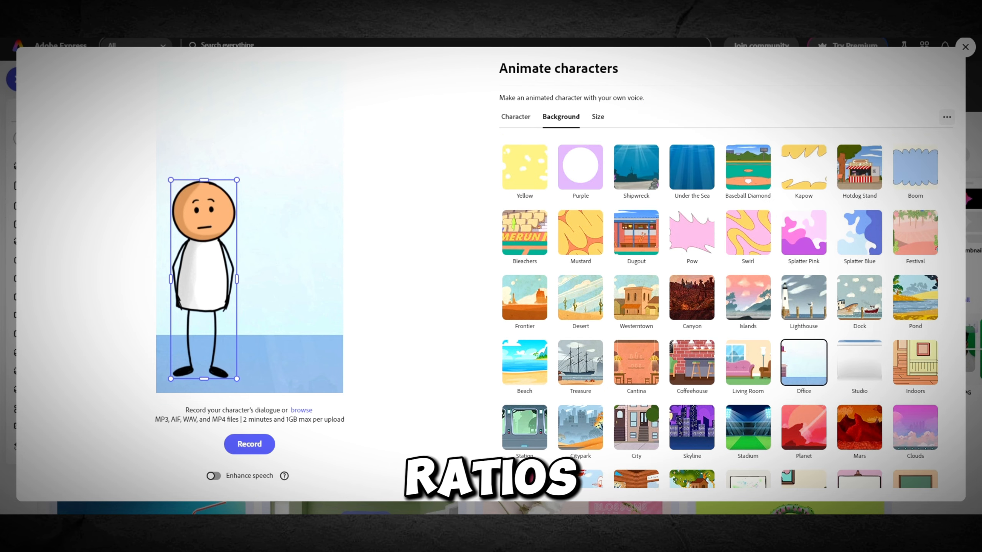
Resize the animation for TikTok in the standard 9:16 format, 1080 x 1920
left_click(597, 117)
left_click(584, 144)
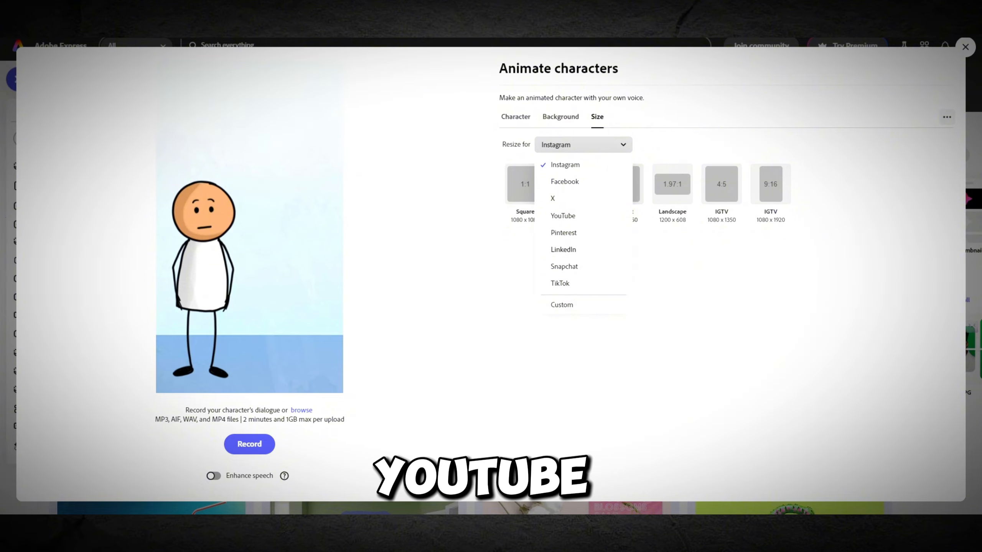
left_click(560, 283)
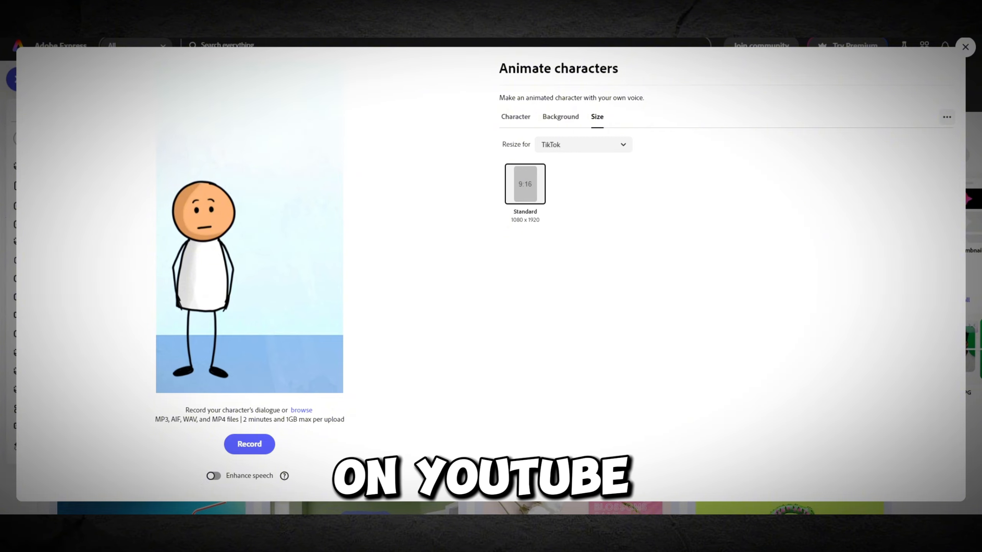
mouse_move(204, 279)
left_mouse_down()
mouse_move(265, 286)
mouse_move(204, 282)
left_mouse_up()
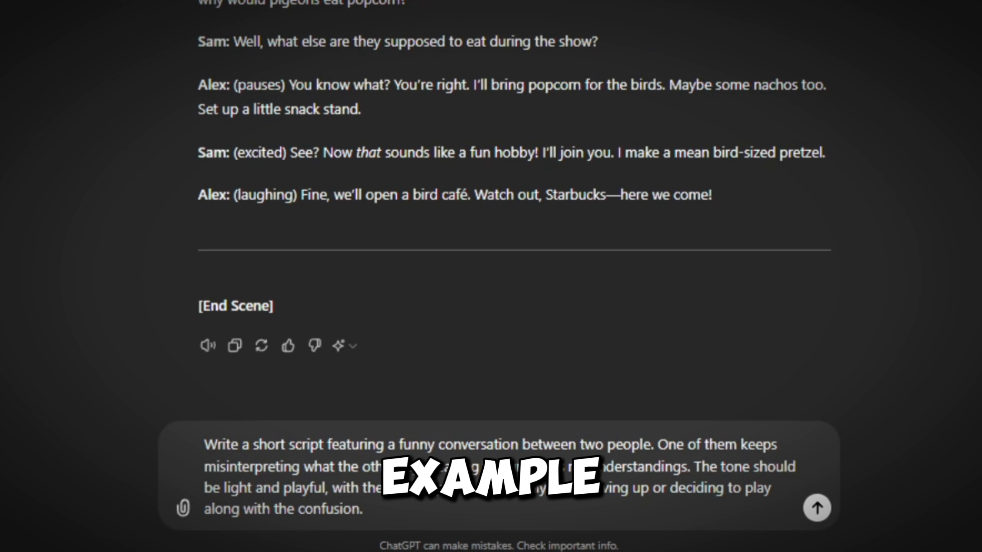
Submit the ChatGPT prompt for a short, playful script about two people whose conversation is full of misunderstandings
key("Return")
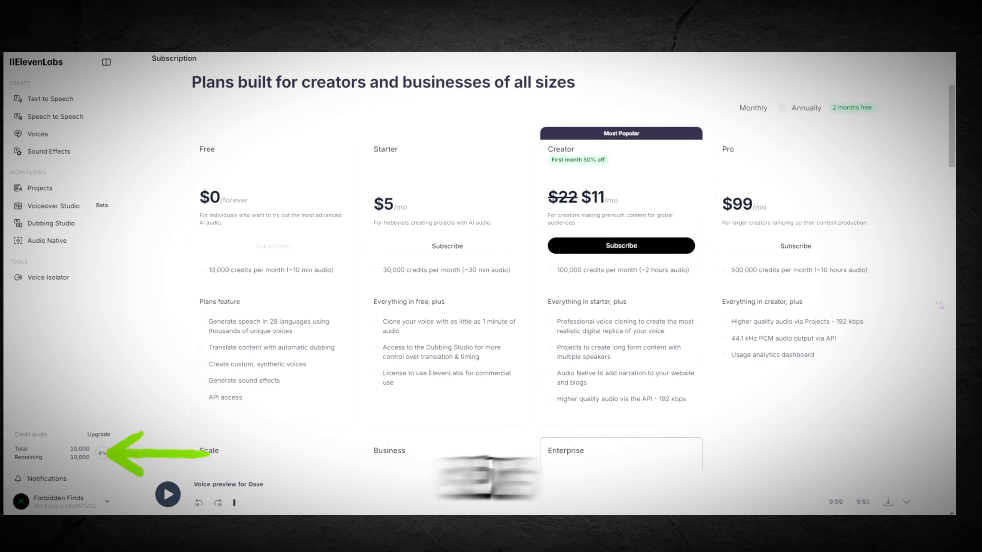
scroll(530, 263, "up", 1)
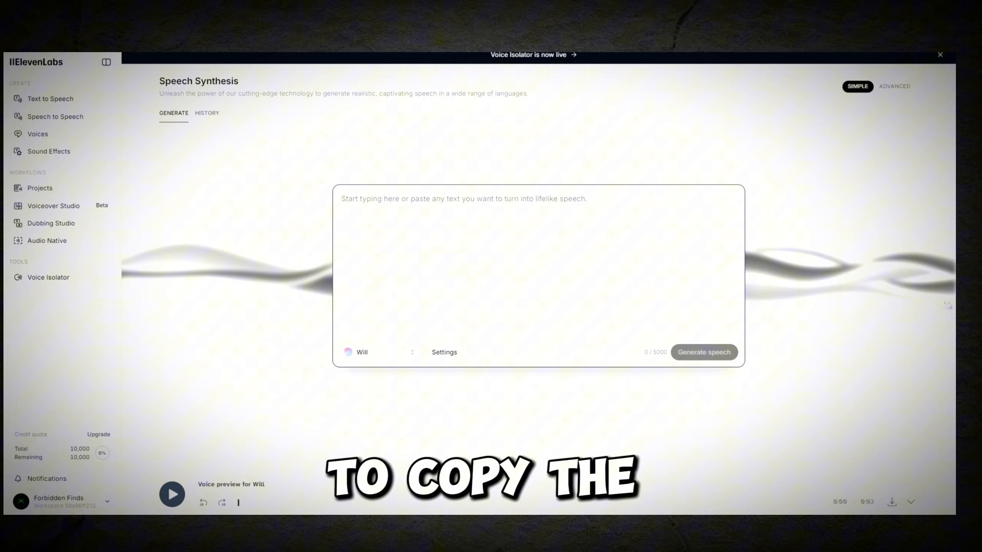
type("You know, I've been thinking about joining that cooking class downtown.")
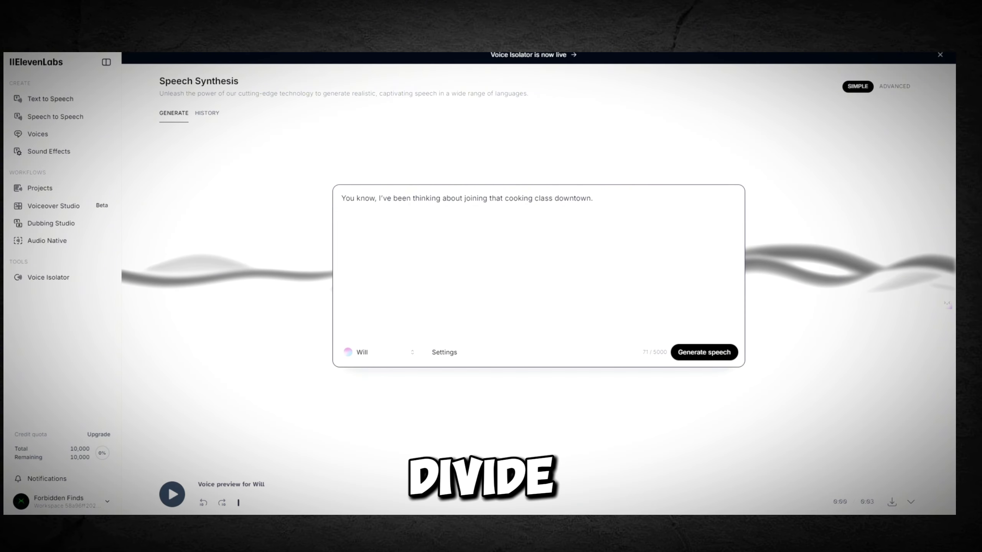
key("ctrl+a")
key("BackSpace")
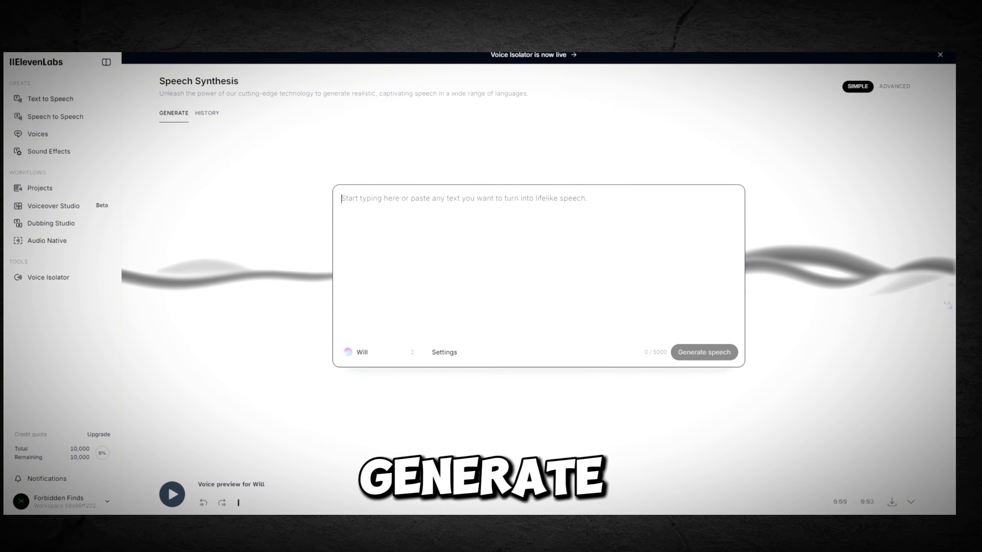
Generate speech in ElevenLabs with the Will voice from "You know, I've been thinking about joining that cooking class downtown."
type("You know, I've been thinking about joining that cooking class downtown.")
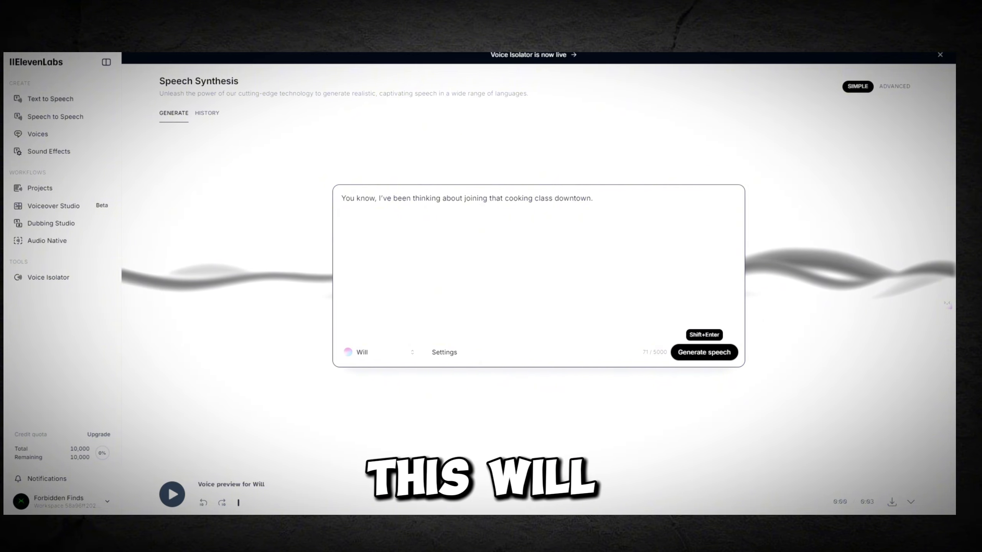
key("shift+Return")
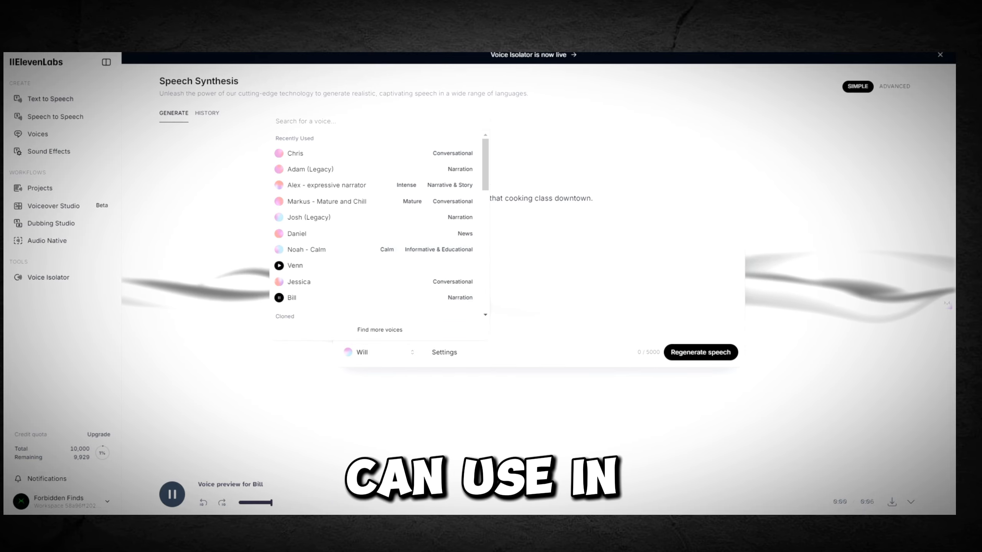
Select the Liam voice and replace the text with "Cooking glass? Dude, that's crazy dangerous! Why would you want to cook glass?"
scroll(379, 224, "down", 5)
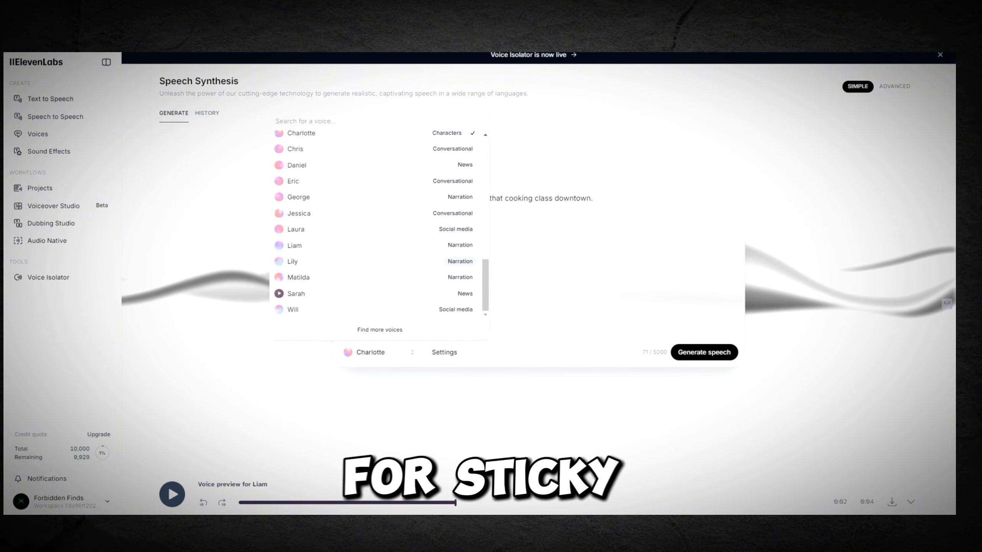
left_click(294, 245)
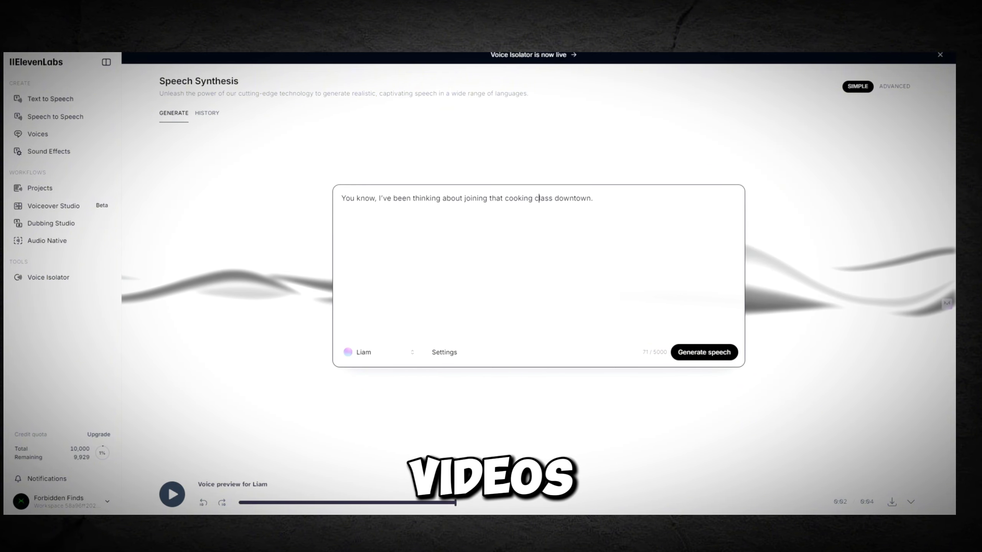
key("ctrl+a")
type("(shocked) Cooking glass? Dude, that’s crazy dangerous! Why would you want to cook glass?")
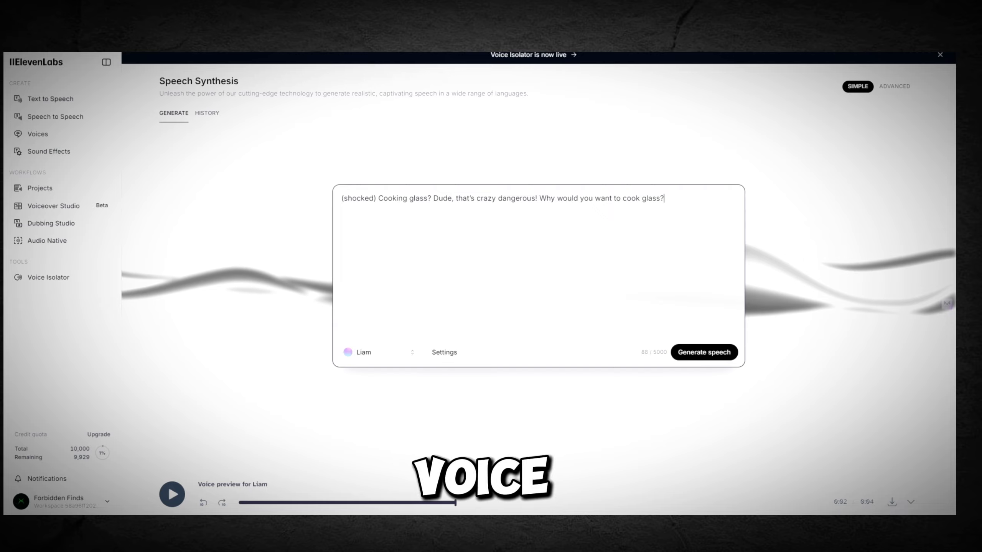
left_click_drag(377, 198, 342, 198)
key("BackSpace")
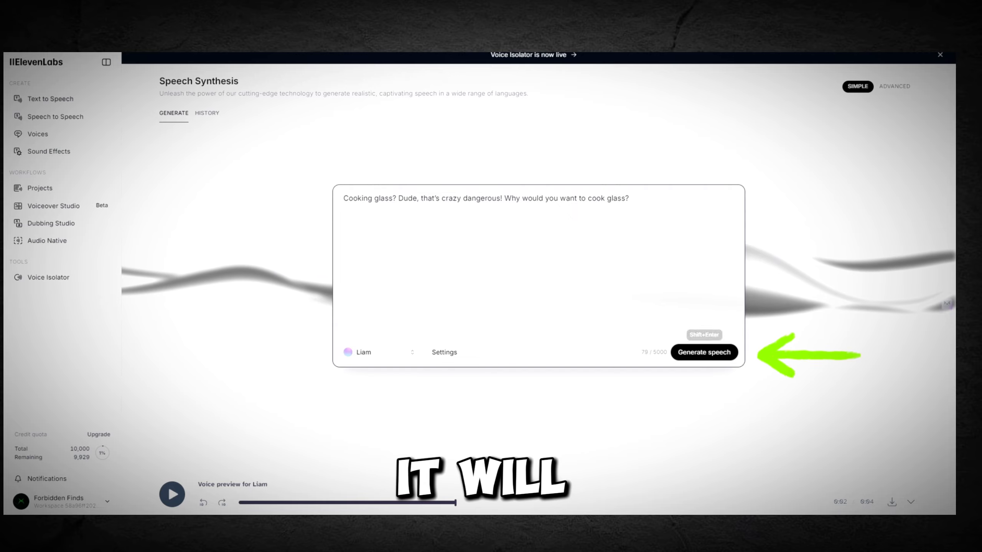
Generate the speech for the second character's line and download the audio
left_click(703, 352)
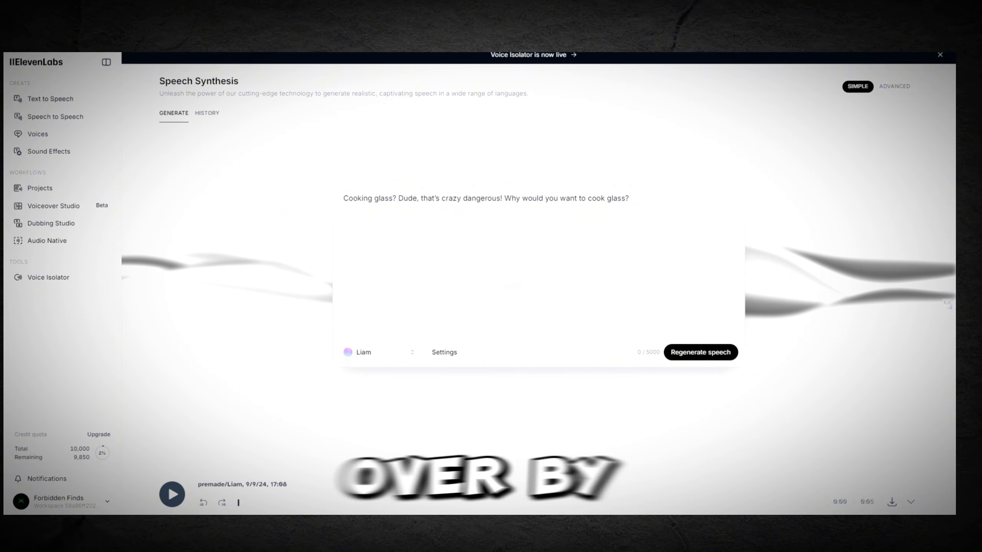
left_click(892, 502)
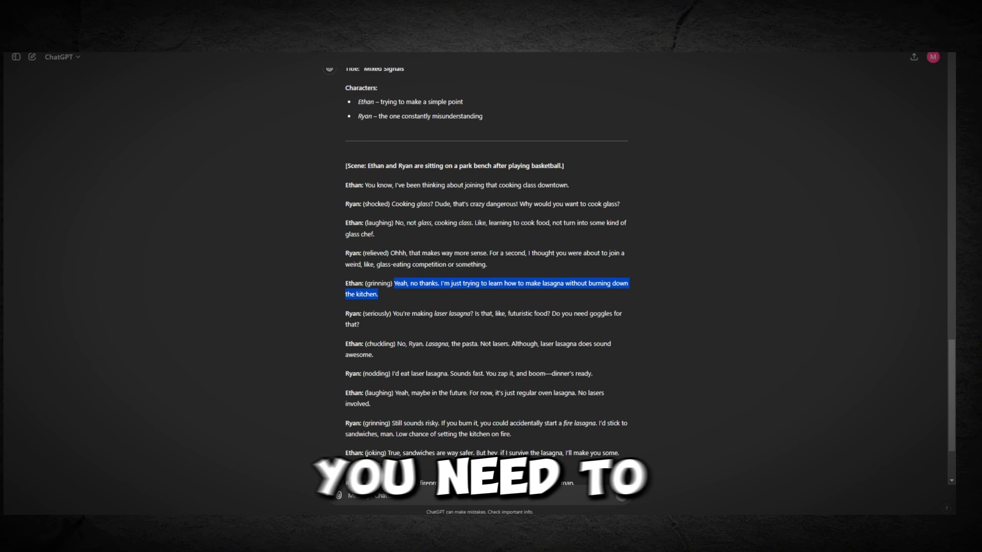
Select the "You're making laser lasagna?" line in the ChatGPT script, then move on to the reply below it
left_click(392, 314)
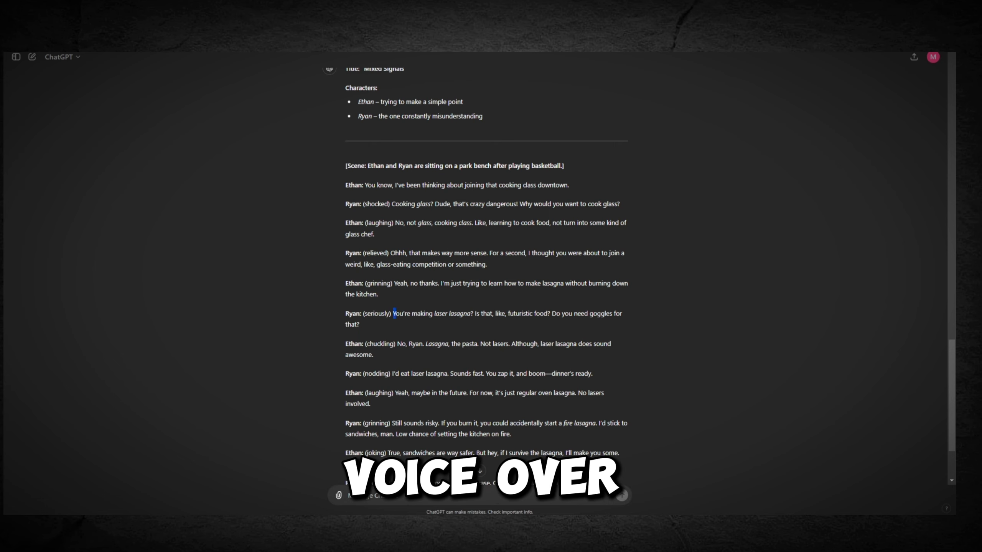
left_click_drag(396, 313, 610, 344)
left_click(397, 344)
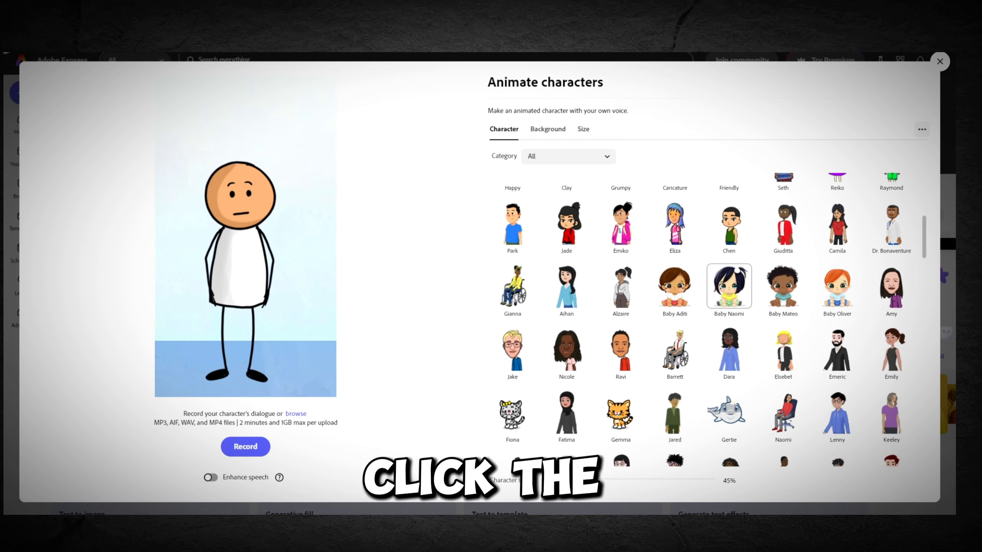
In Adobe Express, choose the Tull character for the second speaker and enlarge it to a scale of 57% within the scene
scroll(701, 321, "up", 5)
scroll(702, 321, "down", 10)
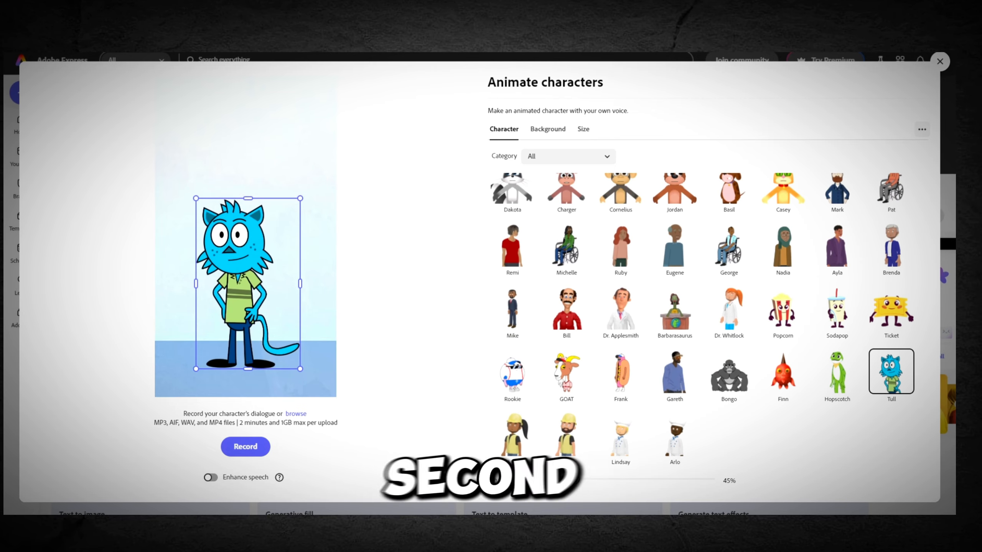
left_click_drag(300, 284, 314, 283)
left_click_drag(254, 187, 255, 163)
left_click_drag(254, 271, 252, 273)
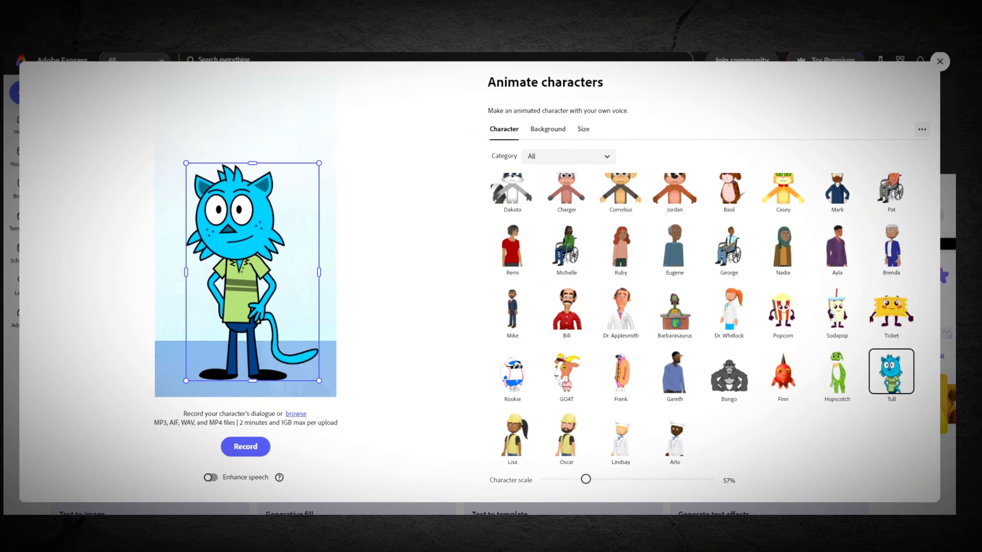
Upload the voice-over audio file for the Tull character, then choose the Sticky character for the other speaker's clips
left_click(296, 414)
double_click(623, 249)
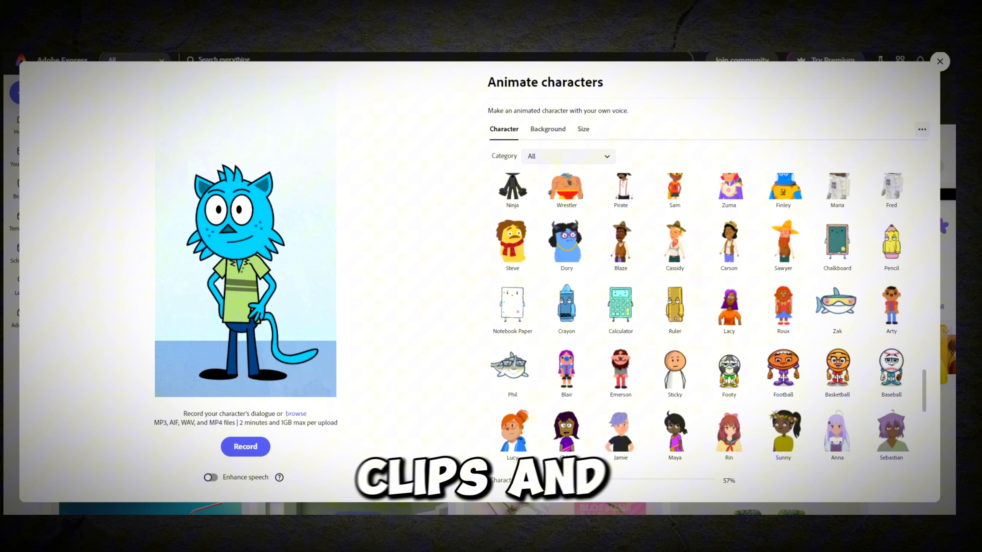
scroll(708, 317, "up", 3)
left_click(675, 384)
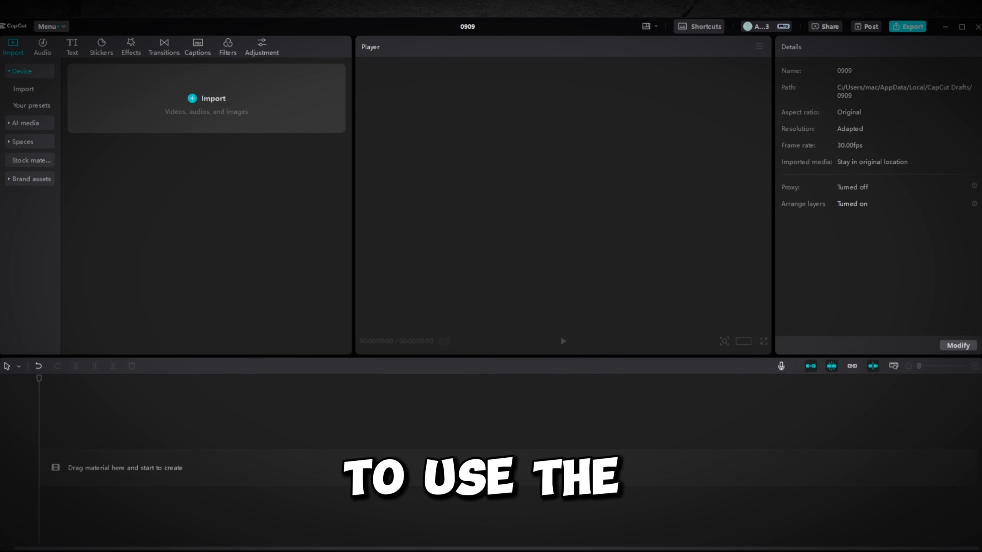
In CapCut, append Ryan-6.mp4 to the end of the timeline and preview the opening clips
mouse_move(232, 551)
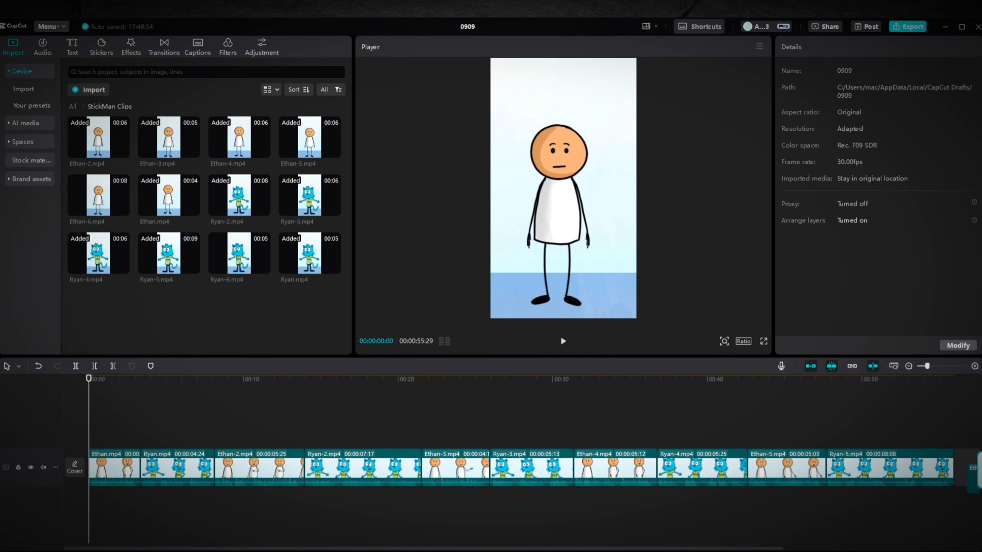
left_click_drag(239, 253, 416, 468)
left_click_drag(89, 379, 149, 378)
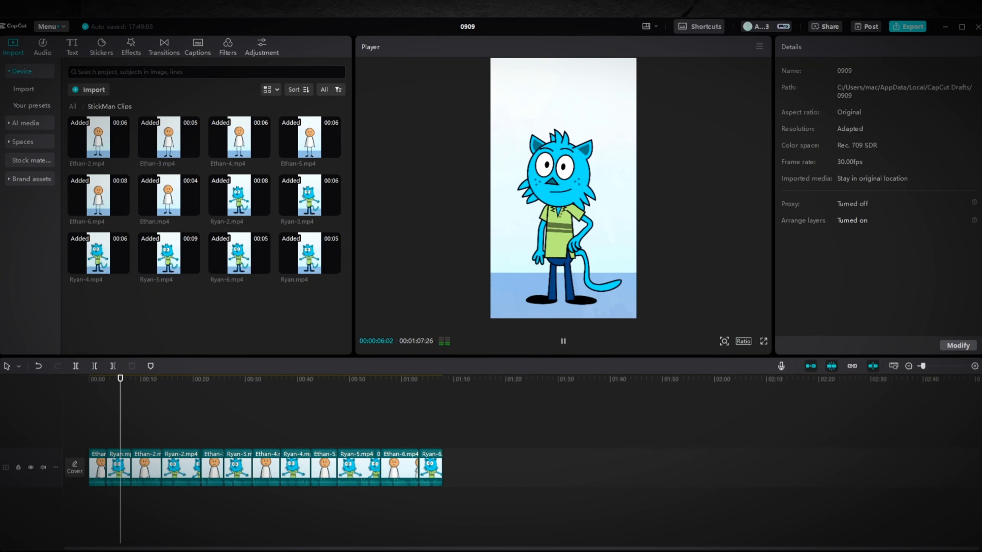
scroll(265, 467, "up", 5)
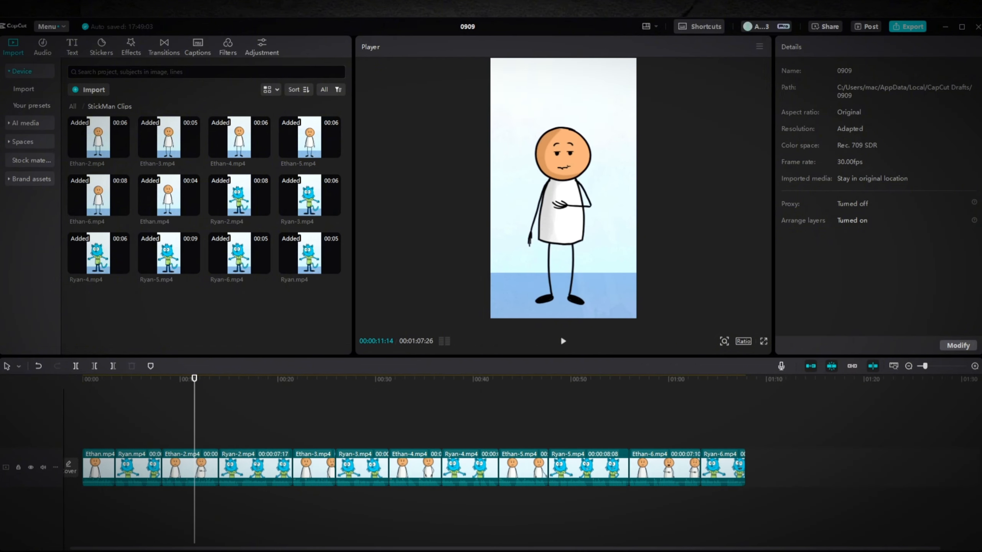
Add a Paper Ball transition between the Ethan-3.mp4 and Ryan-3.mp4 clips, accept duplicate frames, and preview it
left_click(164, 46)
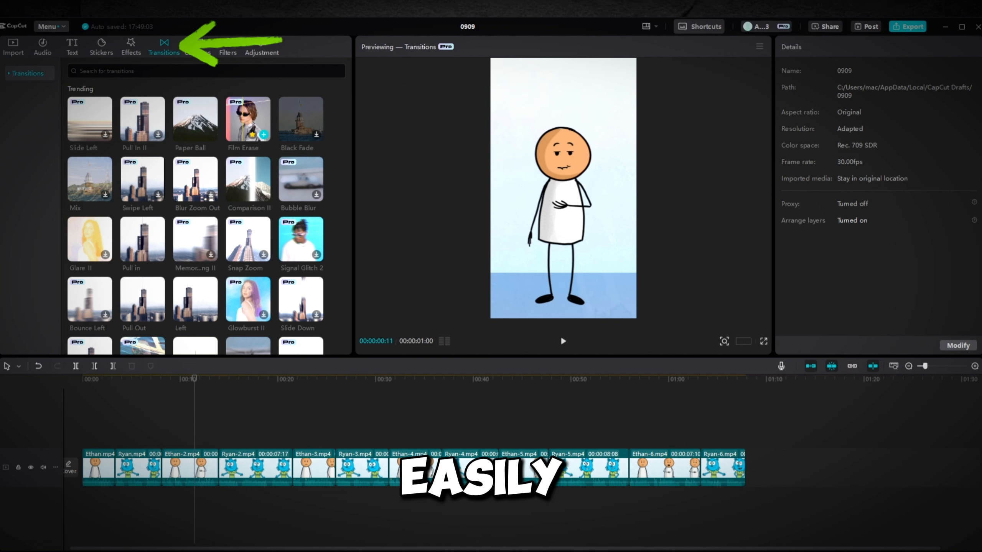
left_click_drag(195, 119, 335, 467)
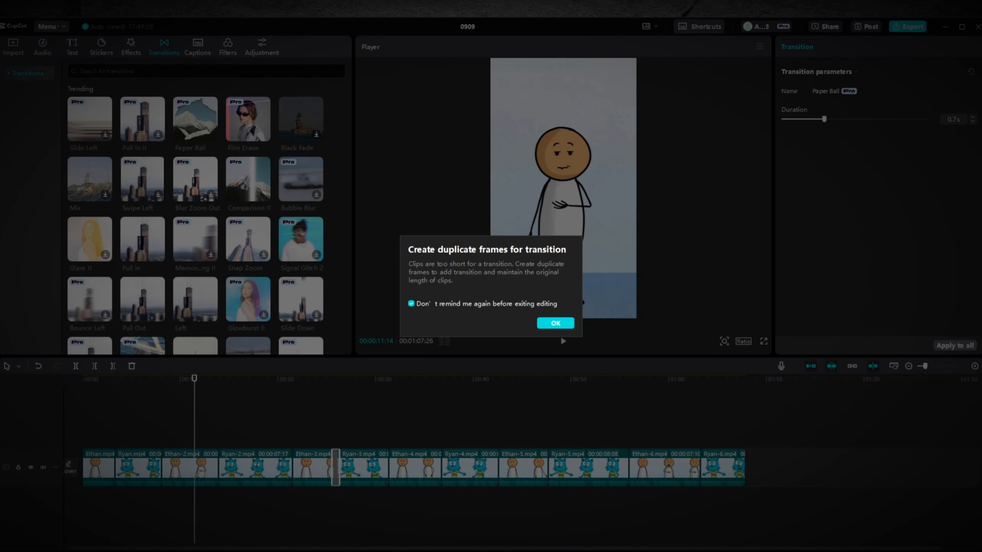
left_click(555, 323)
left_click(328, 417)
key("space")
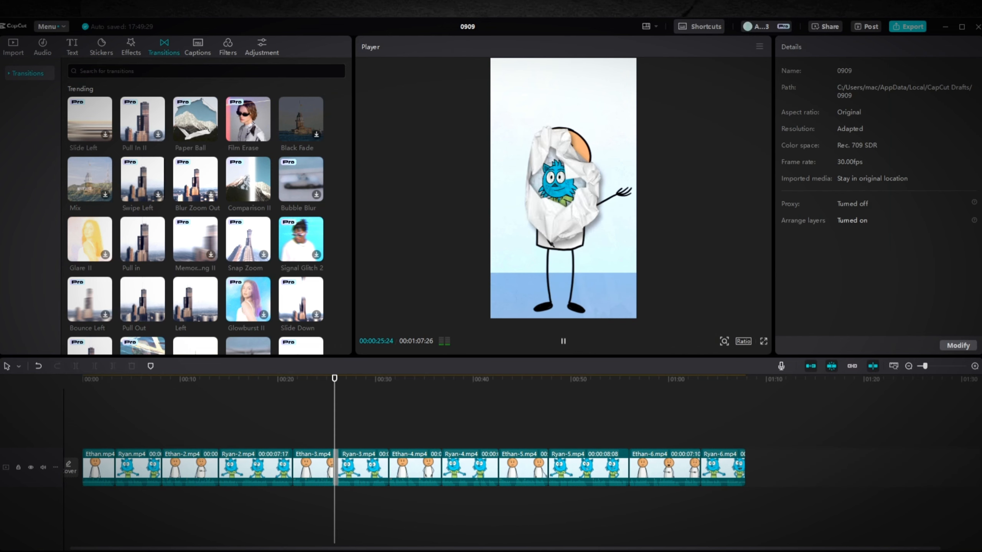
key("space")
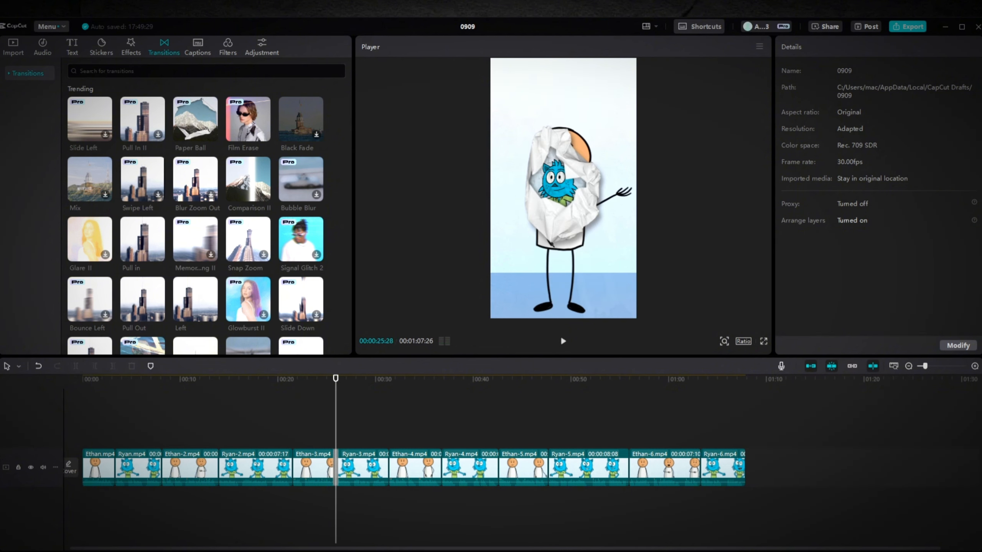
Shorten the Paper Ball transition to 0.1 s and play it back
left_click(336, 467)
scroll(338, 468, "up", 4)
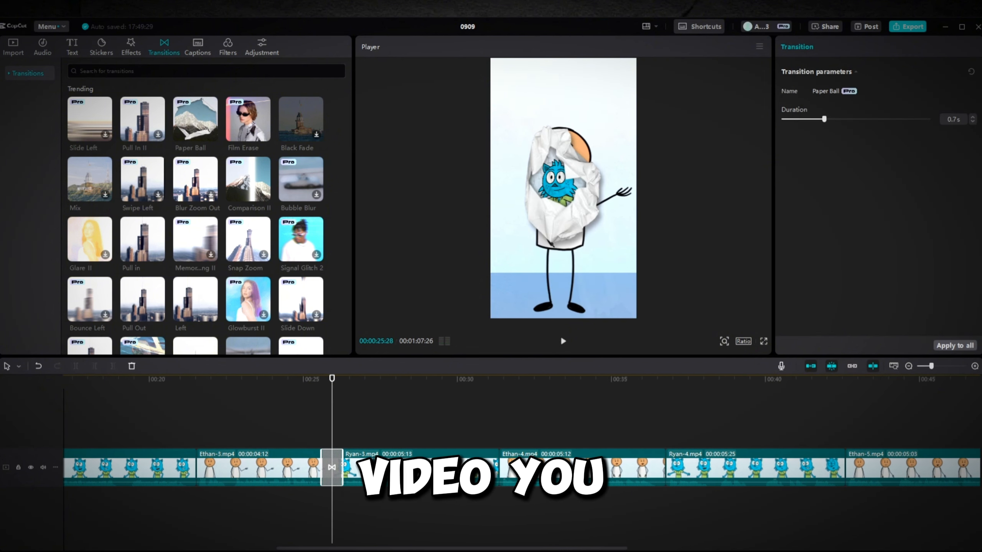
left_click(330, 379)
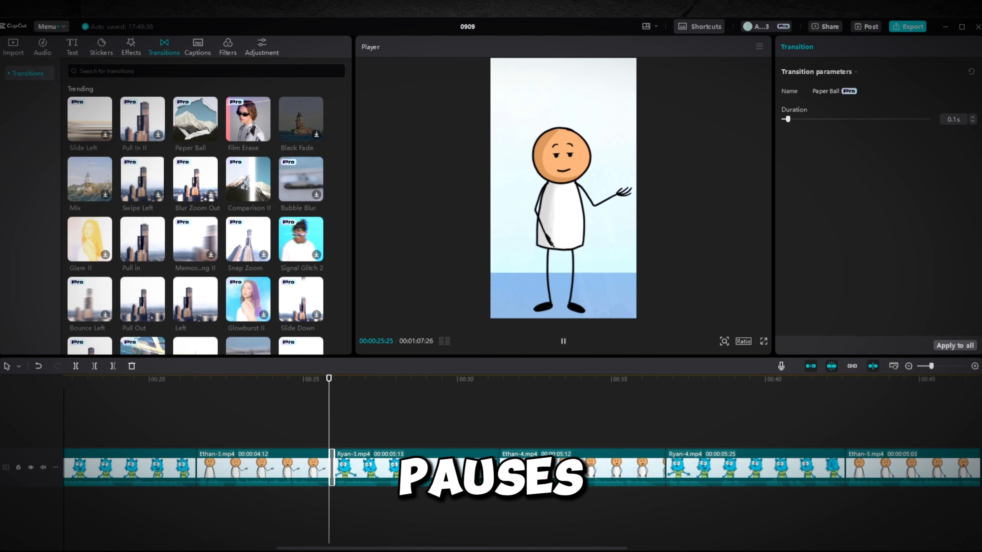
scroll(308, 468, "up", 3)
key("space")
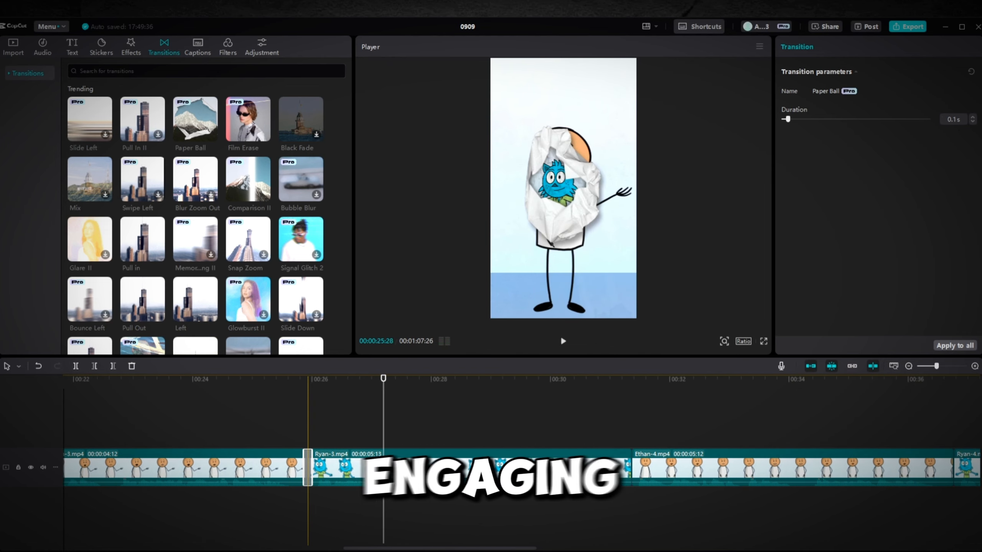
Set the Paper Ball transition's duration to 0.3 s and play back the timeline to check it
left_click_drag(788, 119, 803, 119)
key("space")
key("space")
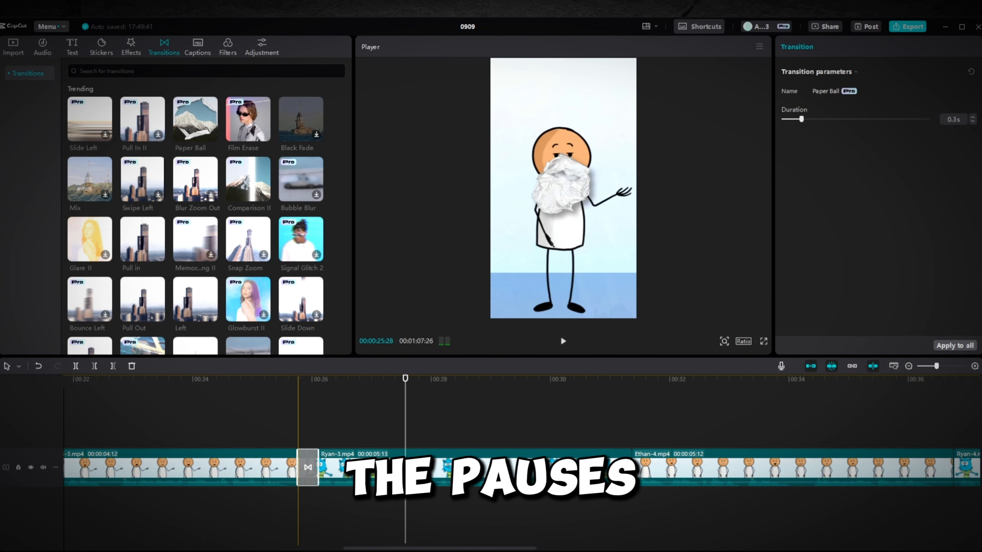
left_click(266, 421)
key("space")
scroll(293, 421, "down", 1)
scroll(293, 421, "down", 3)
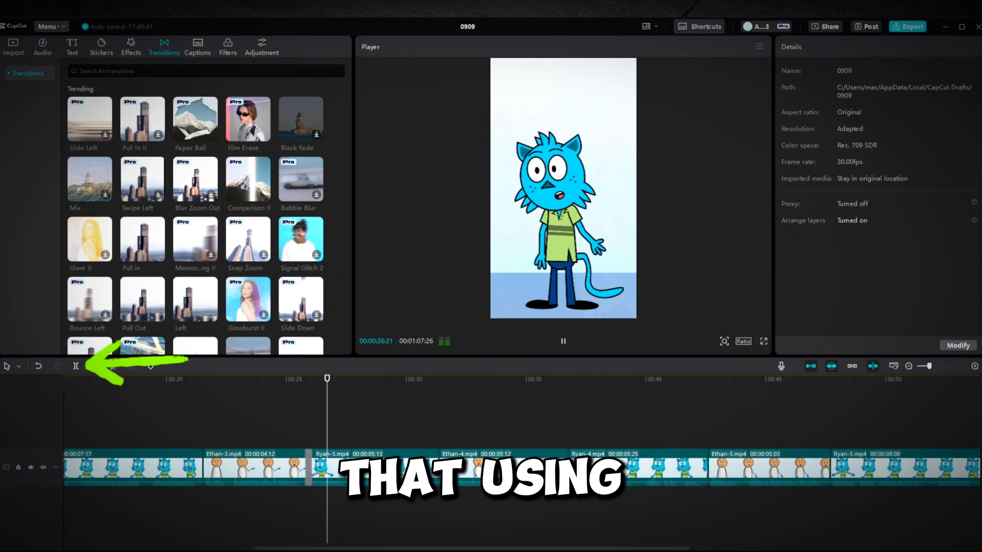
key("space")
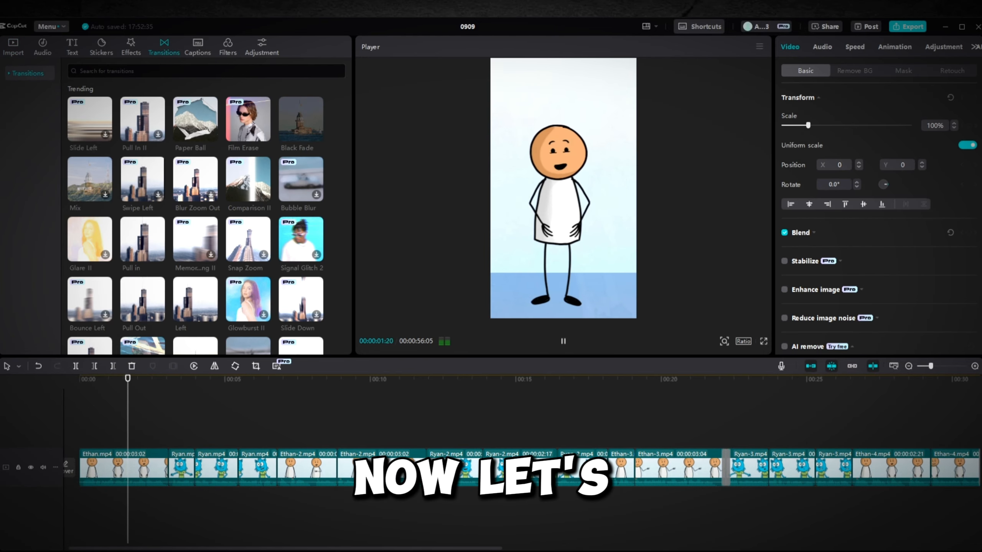
key("space")
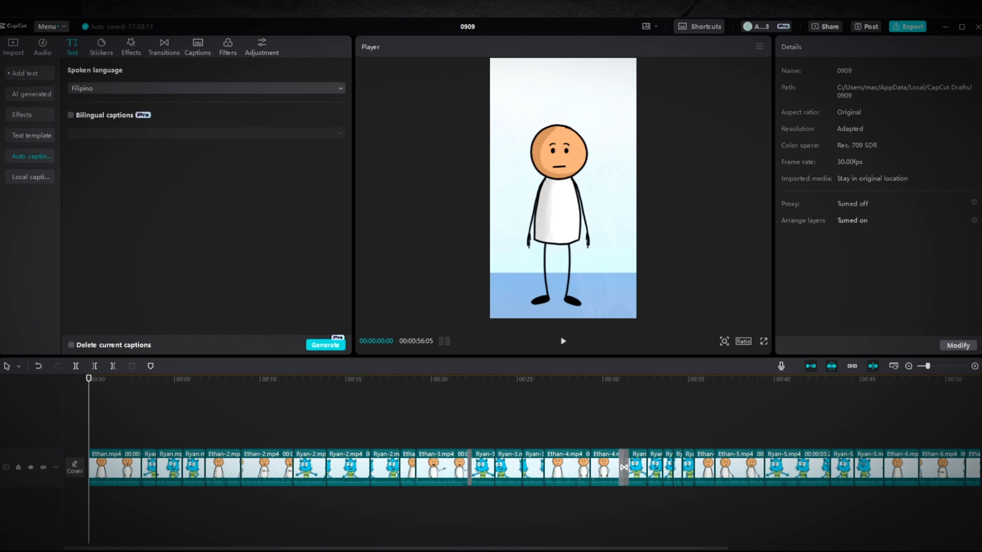
Generate auto captions for the timeline with the spoken language set to Auto detect
left_click(207, 88)
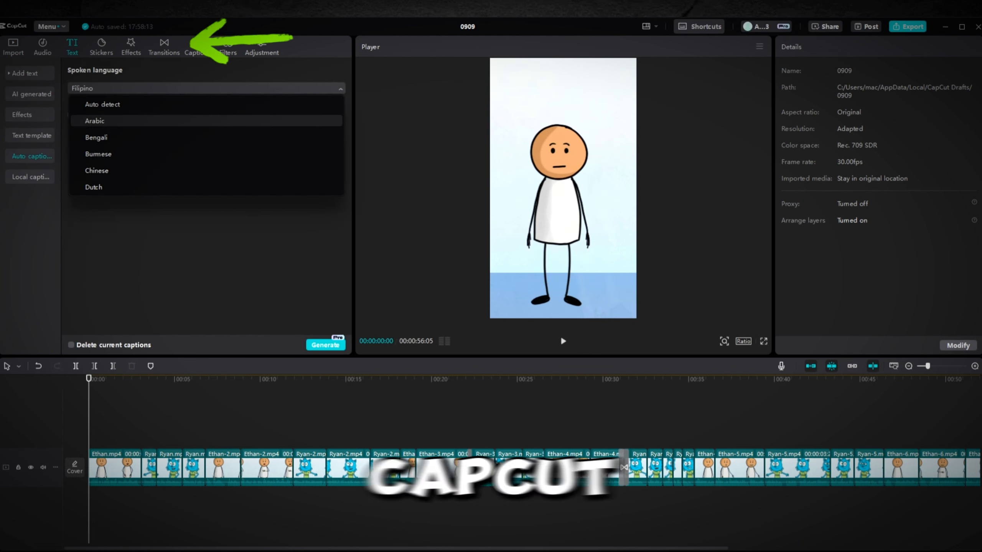
scroll(207, 112, "down", 1)
left_click(103, 104)
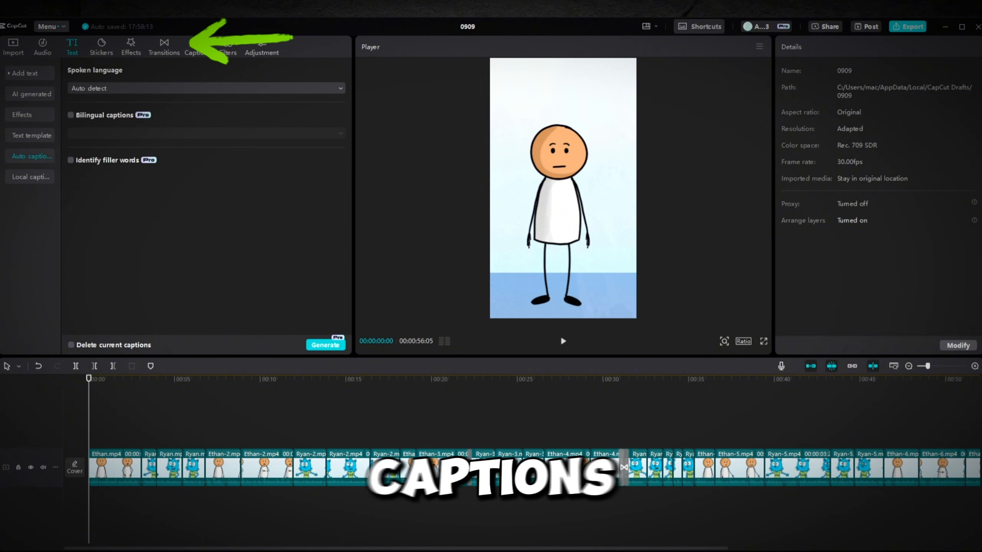
left_click(325, 345)
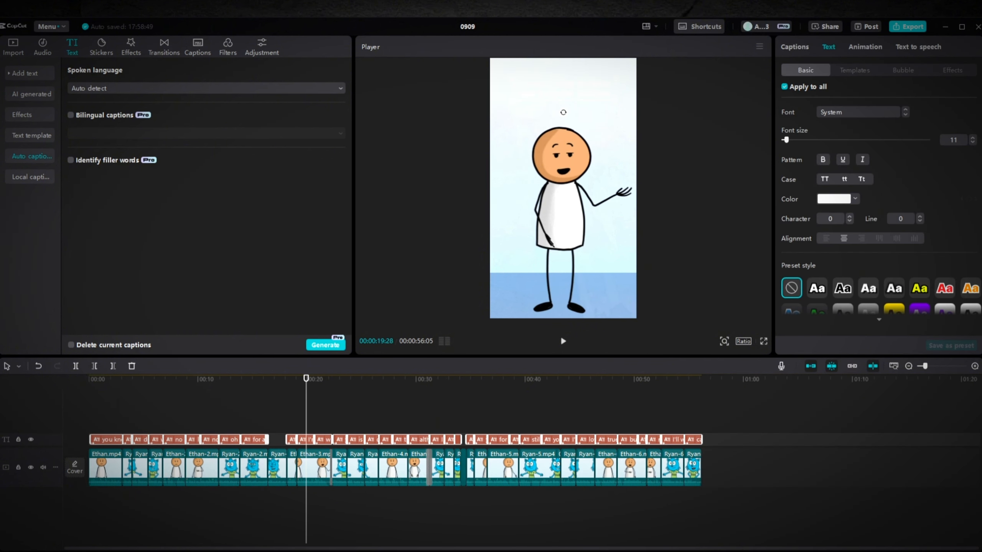
Color the captions black and reposition them above the character's head at Y 1330, applied to all captions
left_click(839, 199)
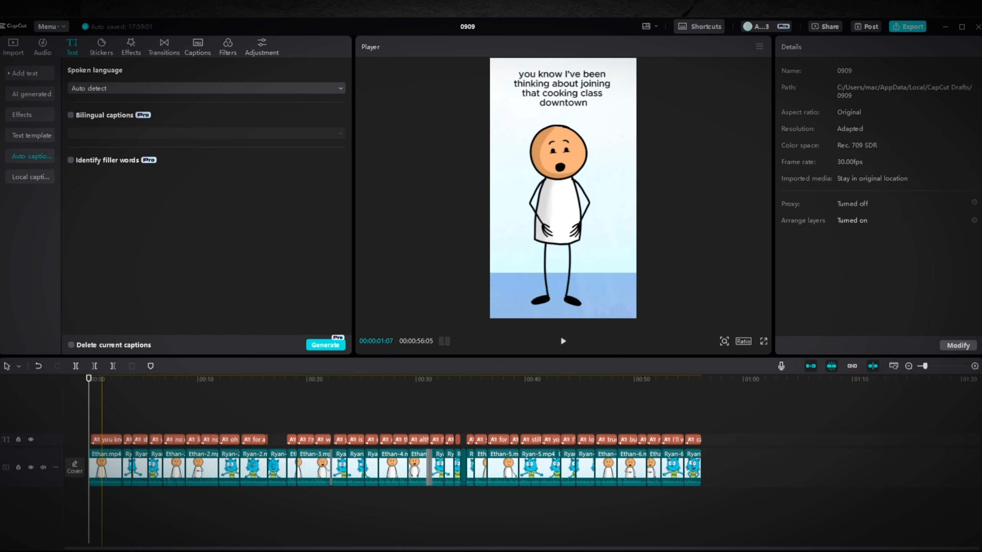
left_click(105, 439)
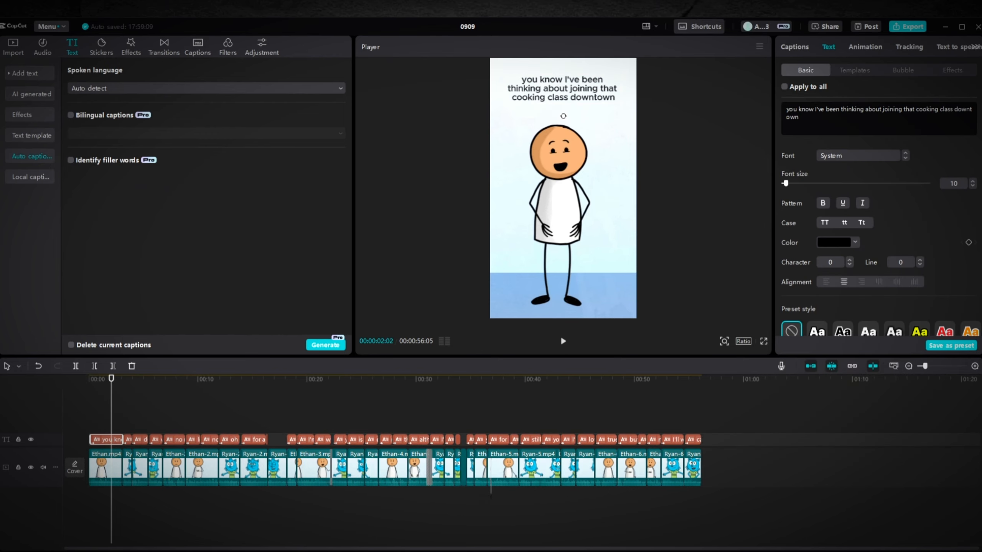
left_click_drag(102, 379, 163, 379)
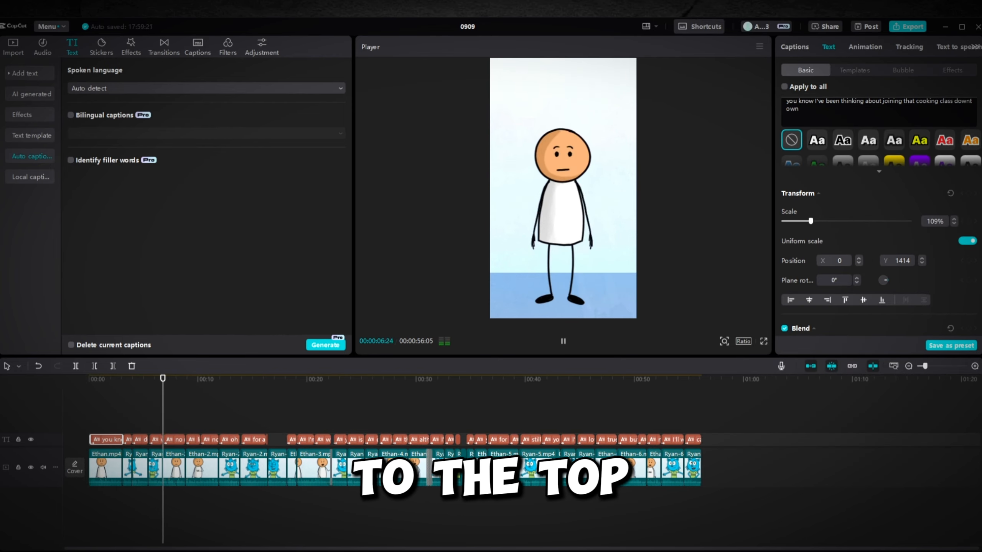
left_click(174, 440)
left_click_drag(563, 89, 563, 95)
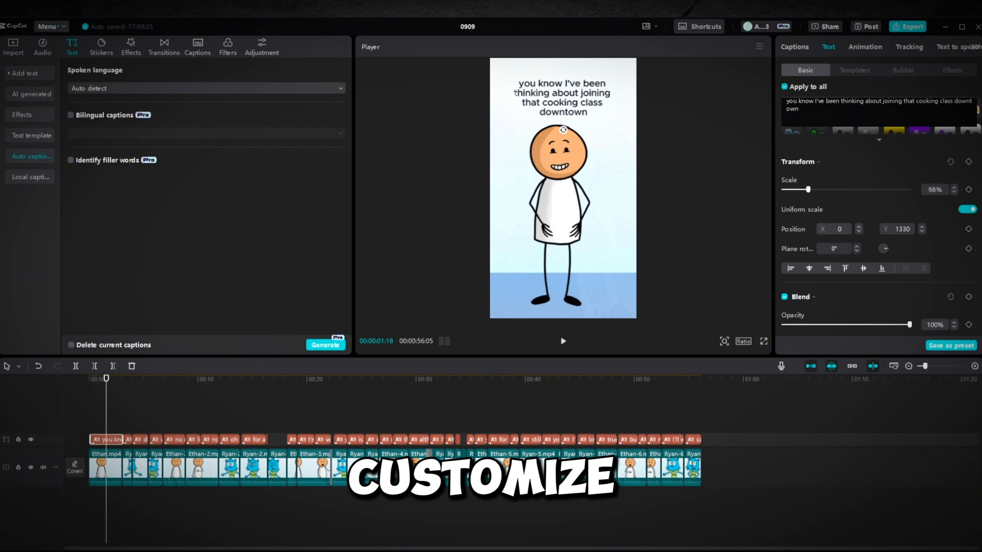
scroll(878, 217, "up", 3)
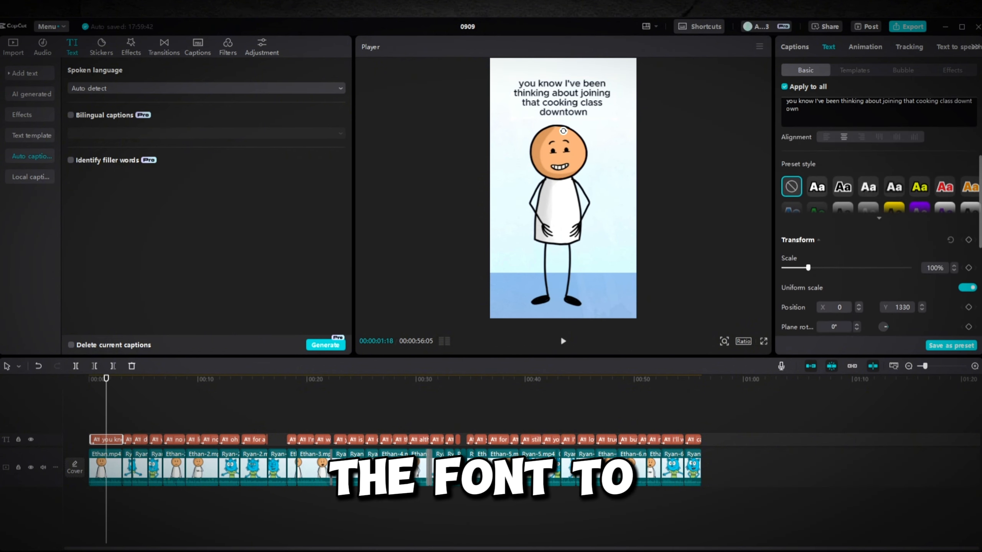
scroll(877, 217, "up", 2)
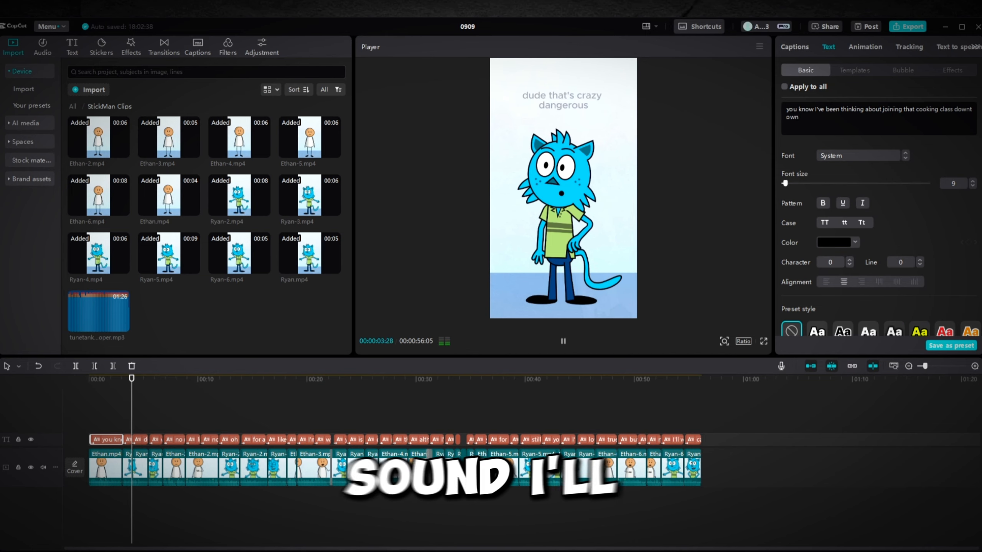
Add the imported tunetank MP3 as background music beneath the clips and play the video from the start
left_click(95, 312)
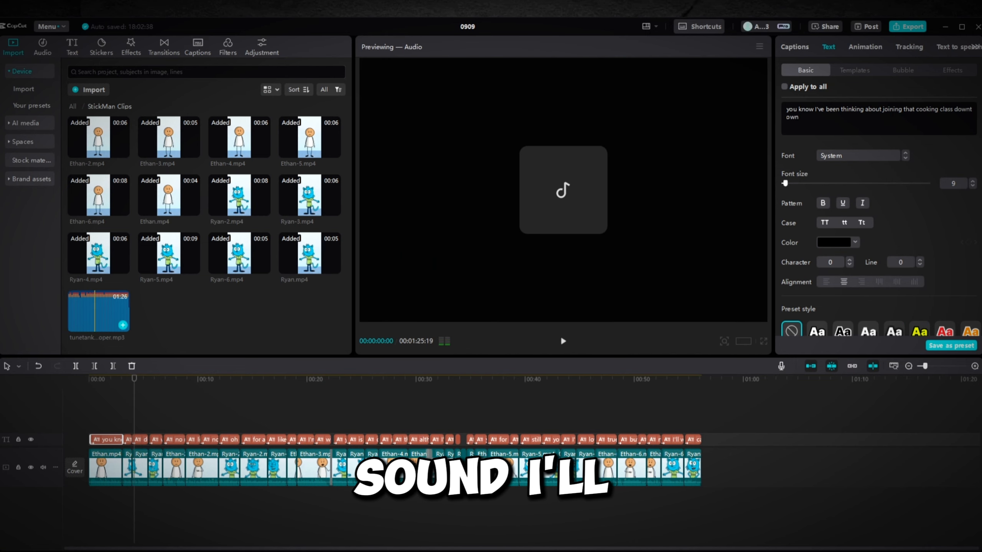
left_click(123, 325)
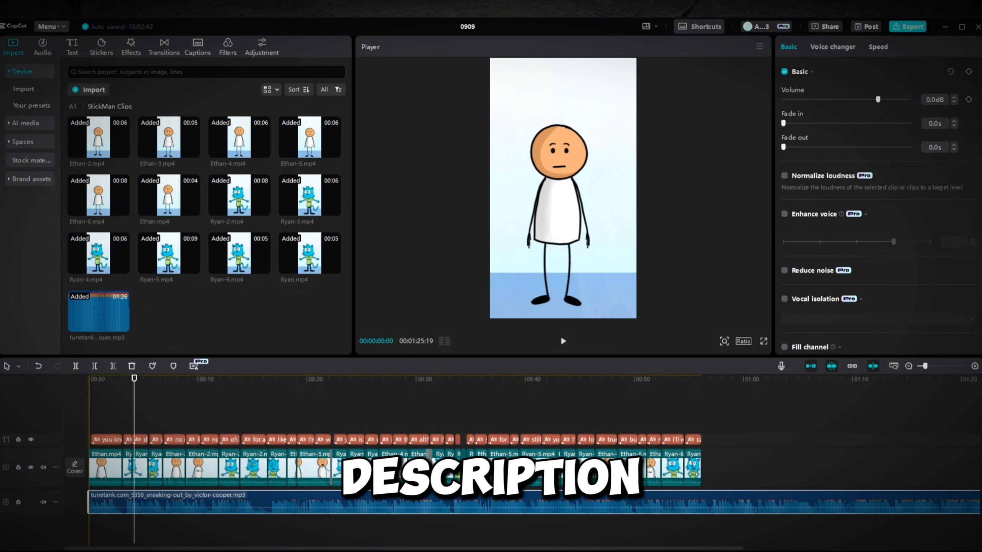
left_click(89, 410)
key("space")
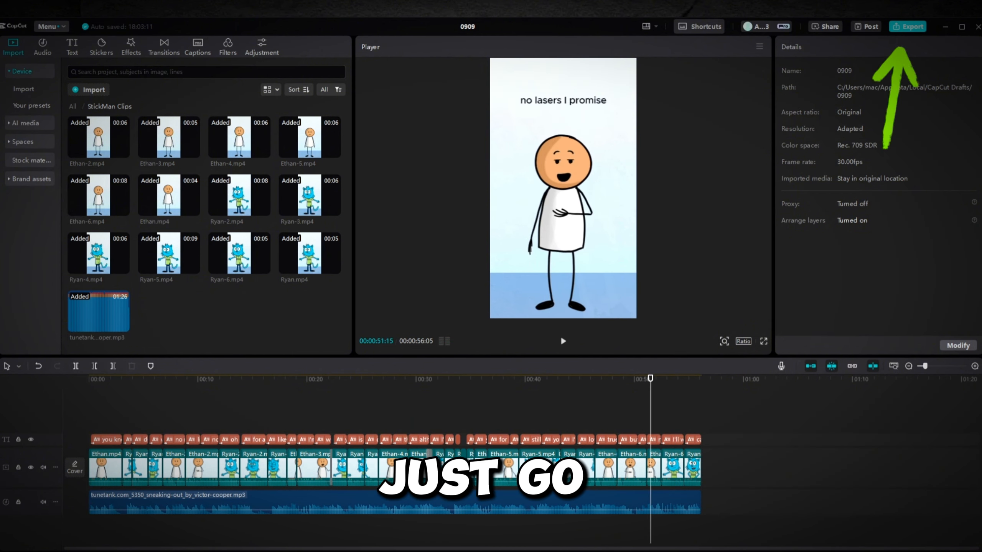
Export the video under the name "Stick Man" with the frame rate set to 60fps
left_click(907, 27)
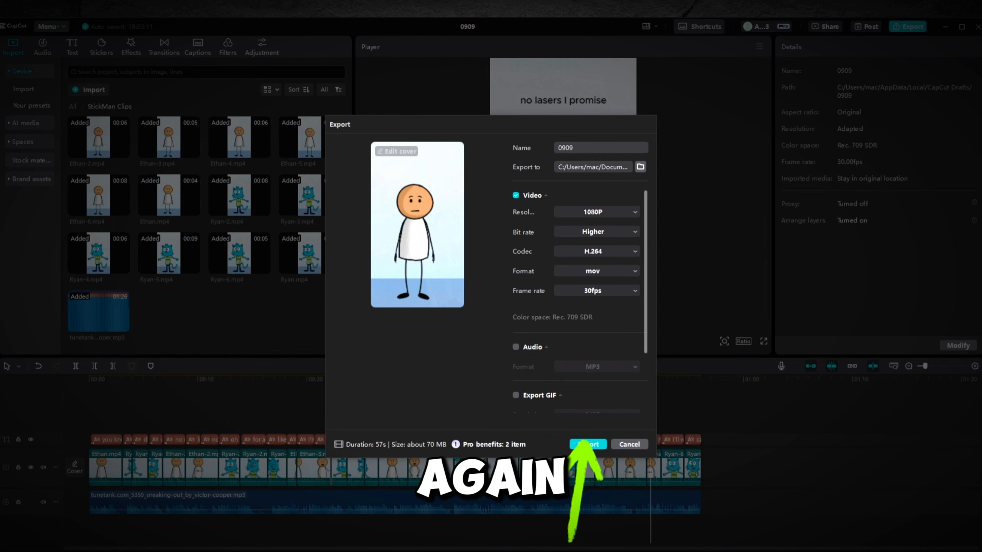
left_click(596, 290)
left_click(596, 371)
double_click(565, 147)
type("Stick Man")
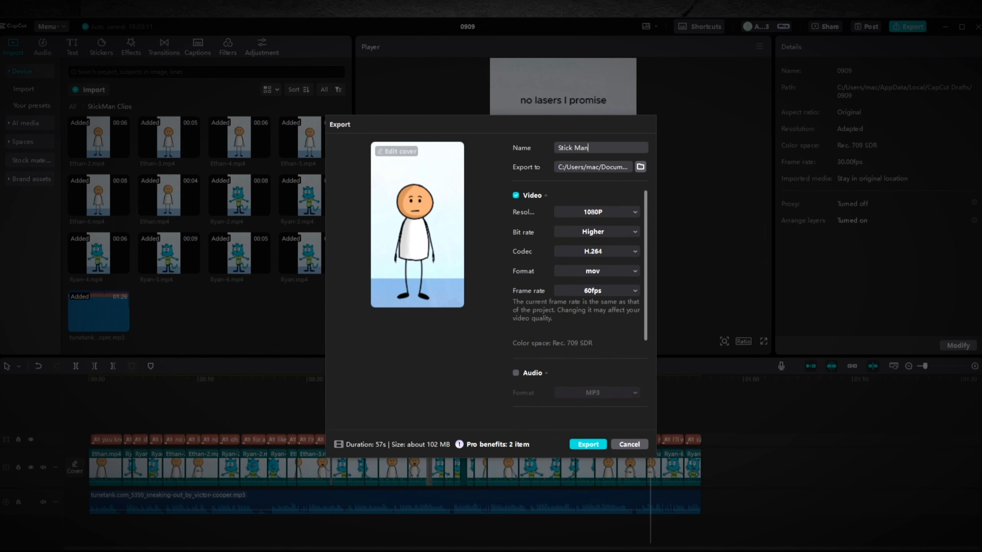
key("Return")
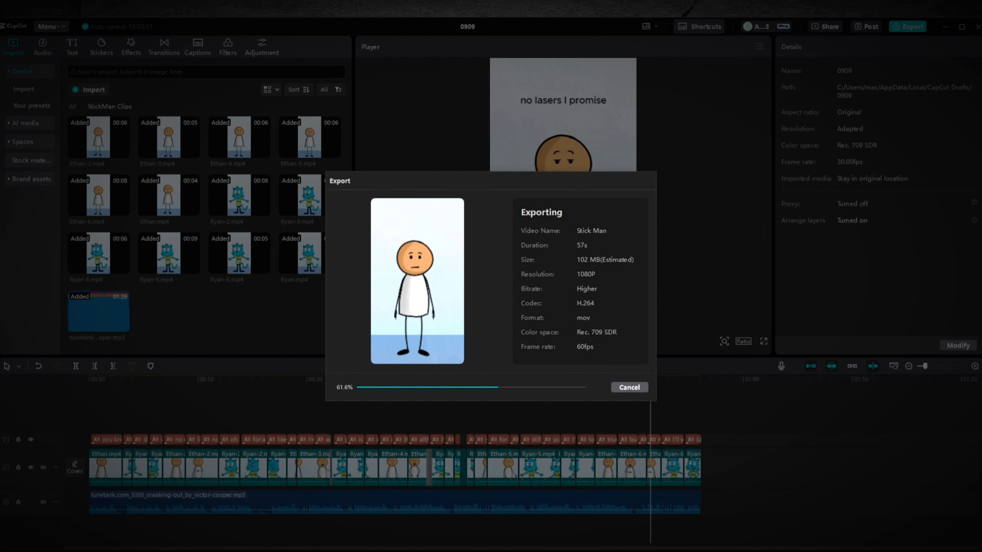